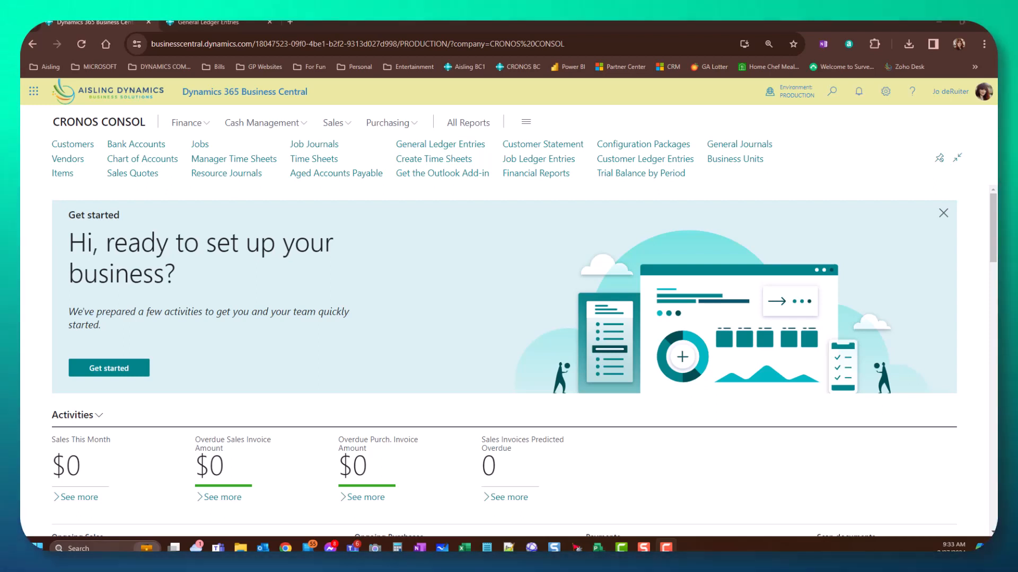
- Switch from CRONOS CONSOL to the CRONOS US company via Available Companies
click(789, 91)
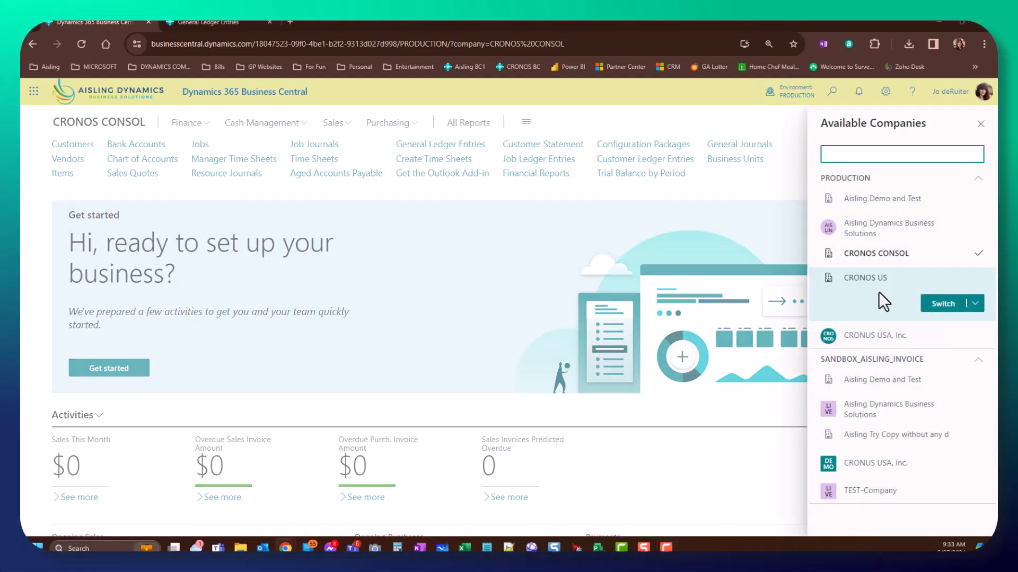
click(870, 280)
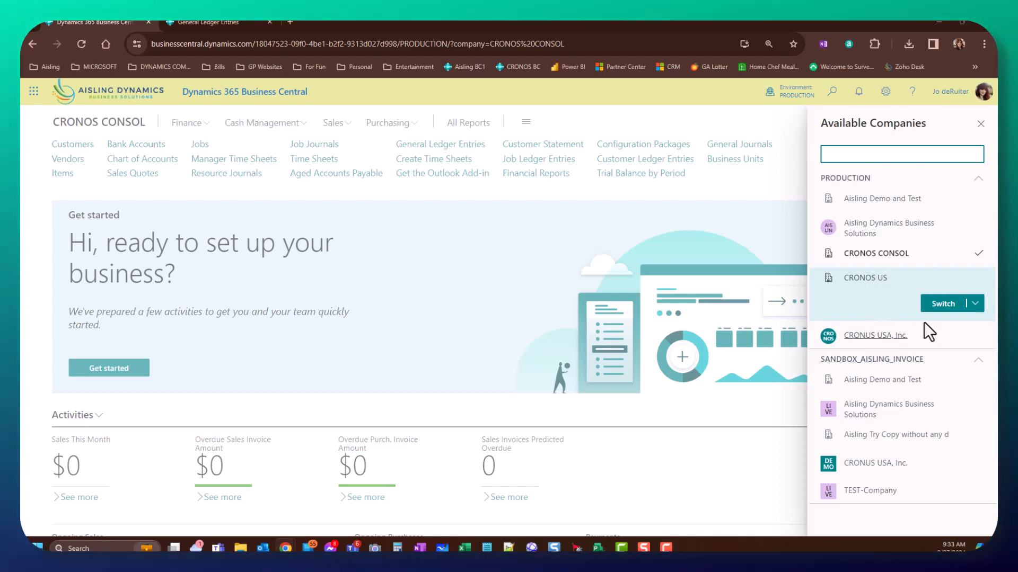
click(943, 309)
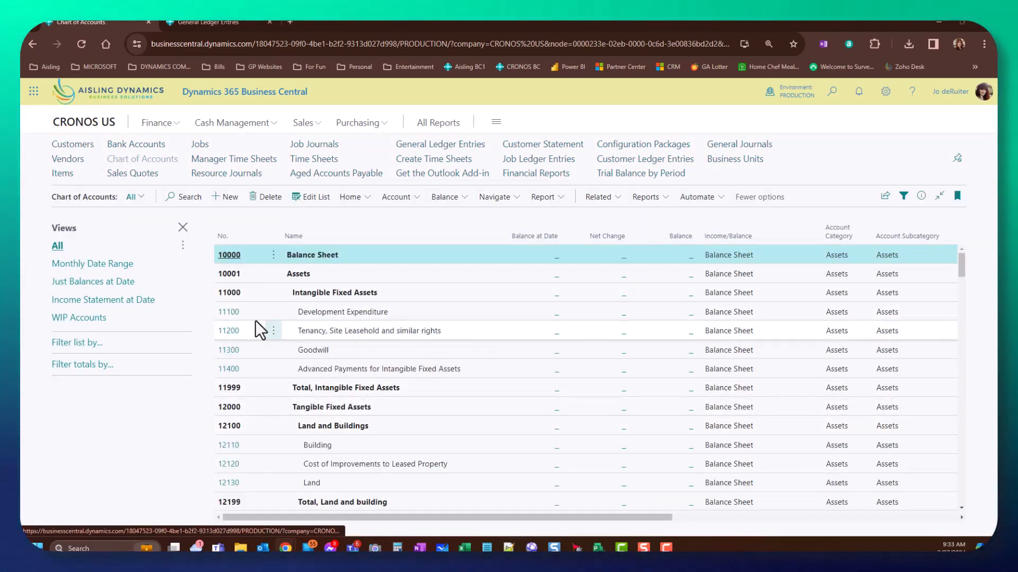
- Inspect account 11100 Development Expenditure's consolidation debit and credit accounts, both 11100
click(230, 316)
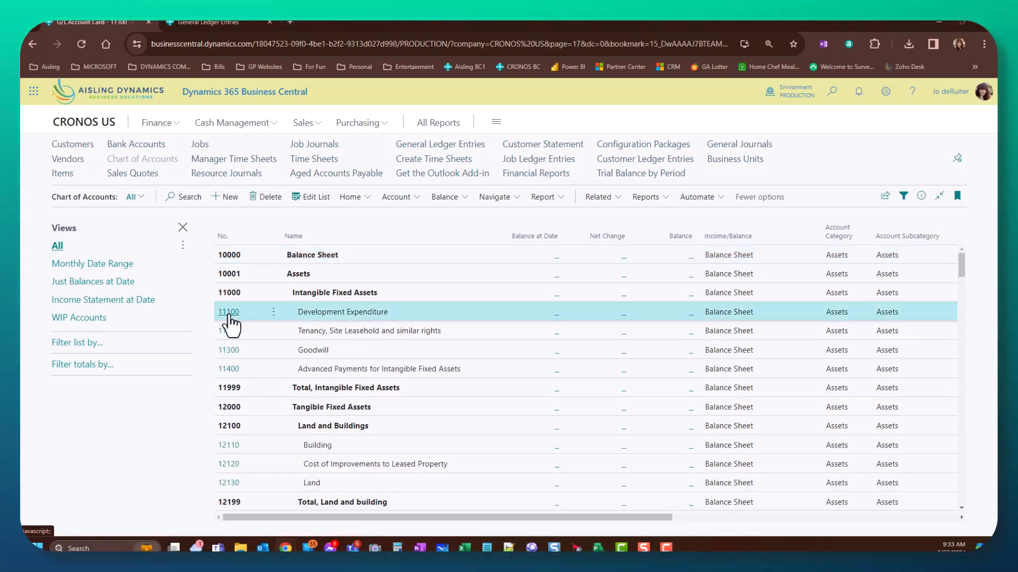
scroll(557, 355, down, 3)
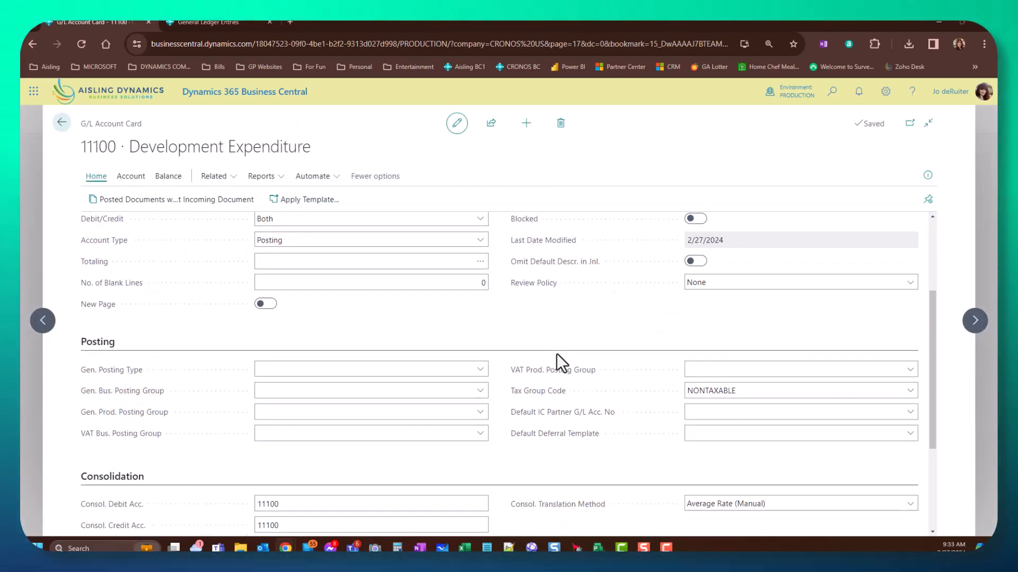
scroll(557, 354, down, 3)
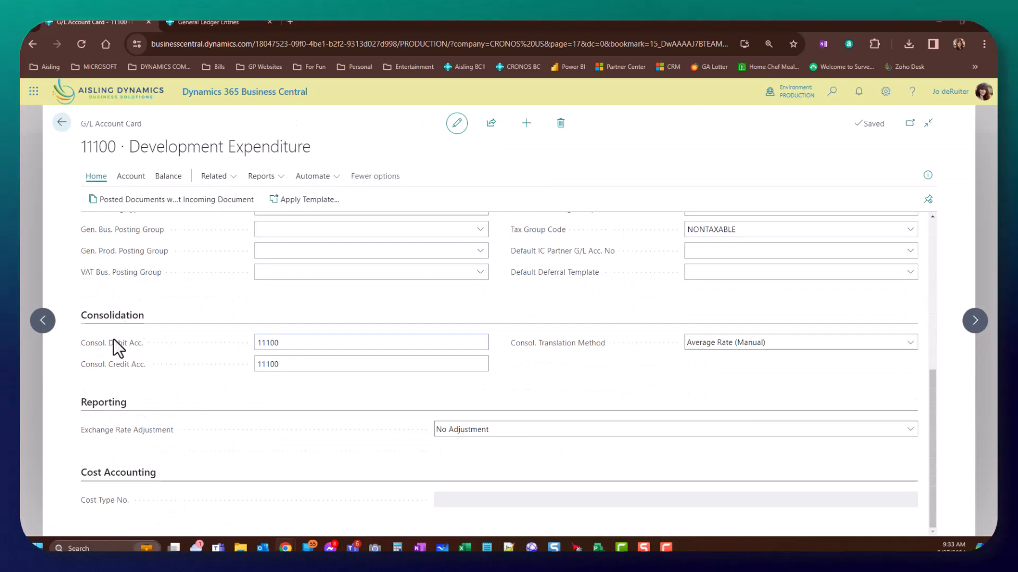
click(297, 344)
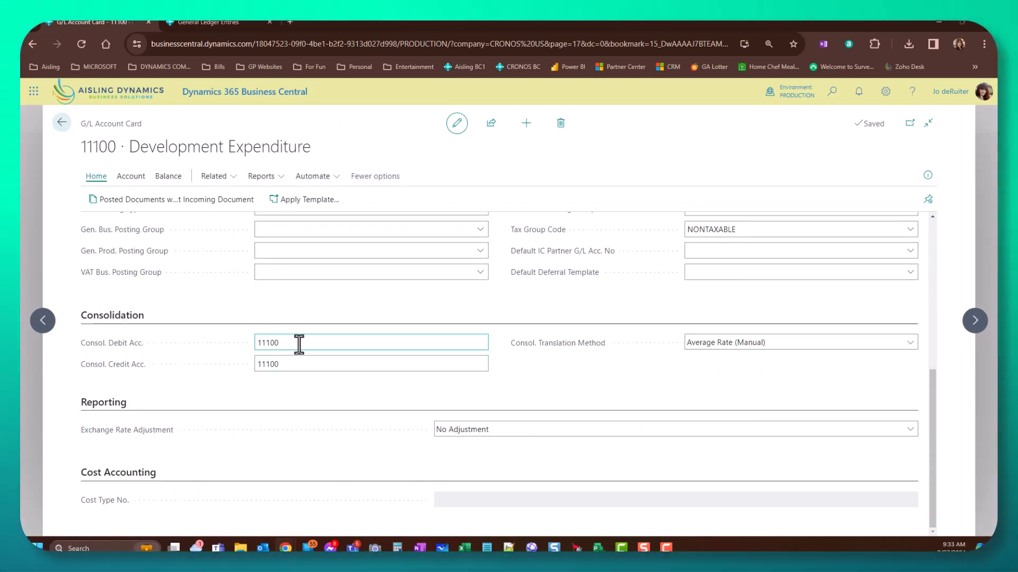
double_click(299, 344)
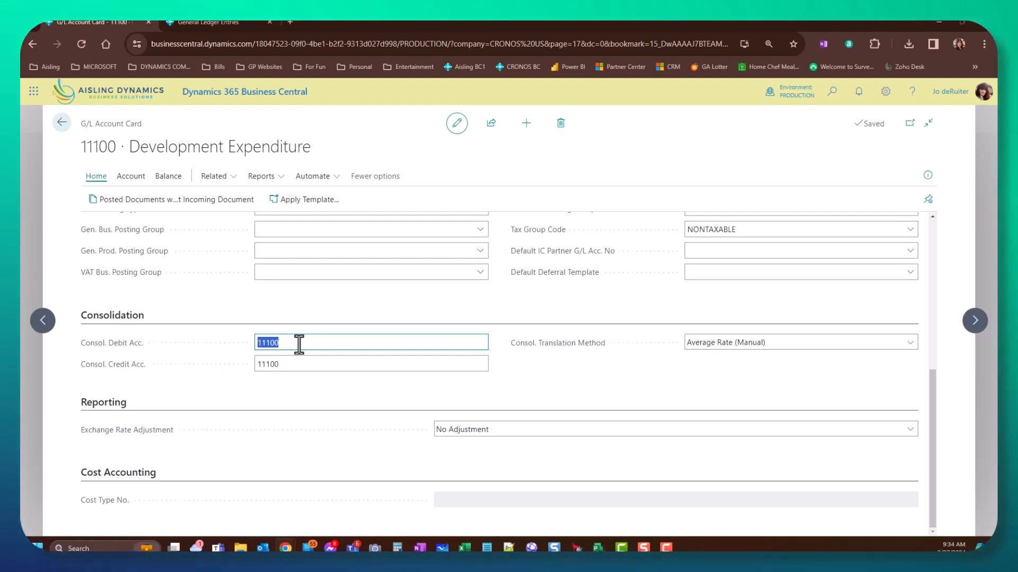
mouse_move(125, 345)
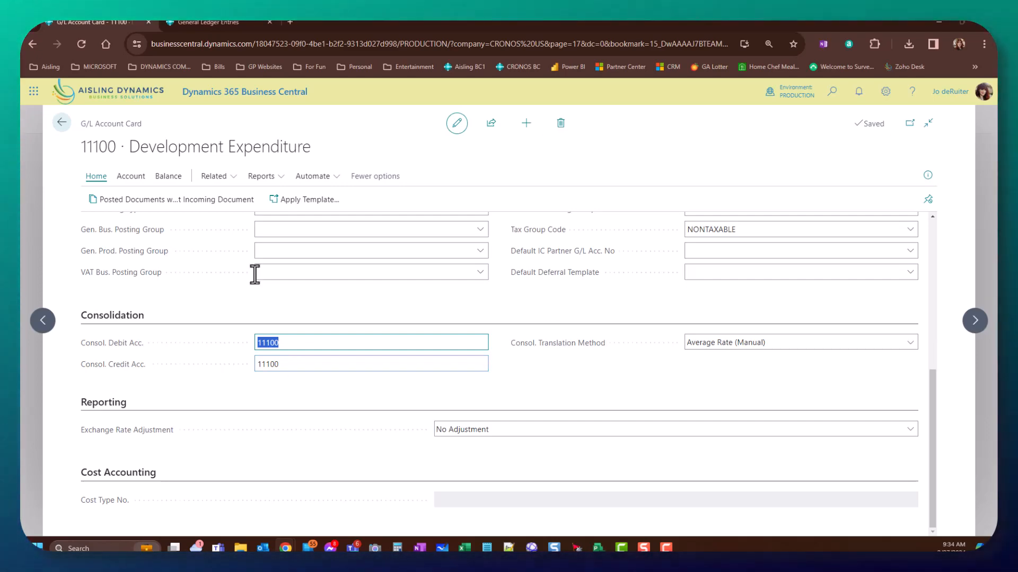
double_click(110, 148)
scroll(218, 261, up, 5)
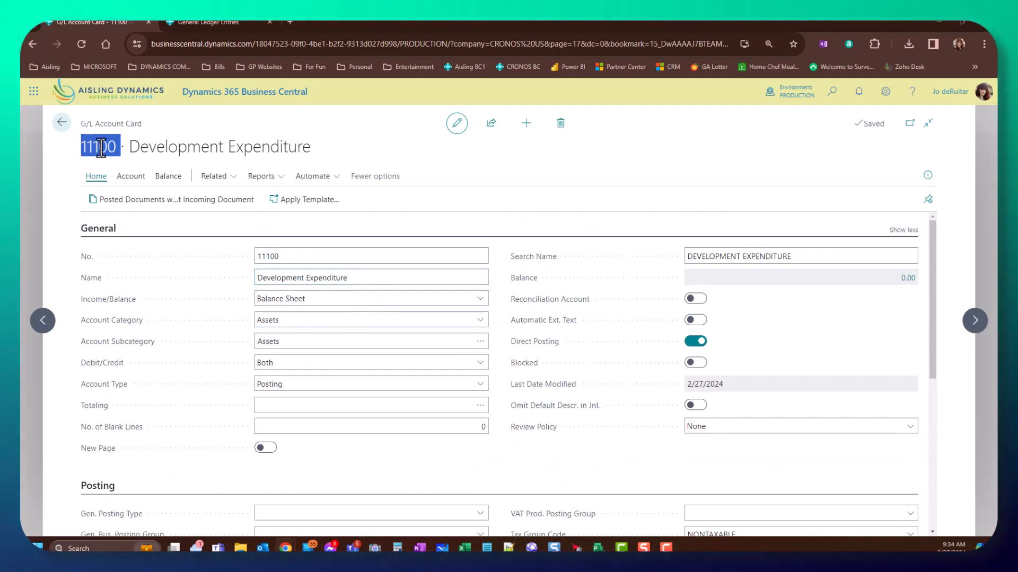
scroll(175, 228, down, 5)
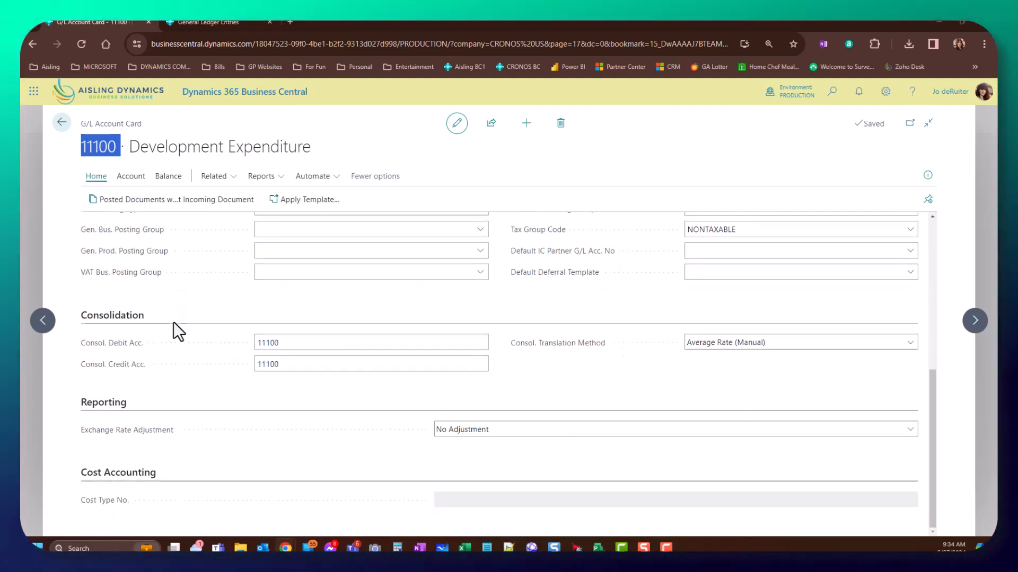
click(318, 344)
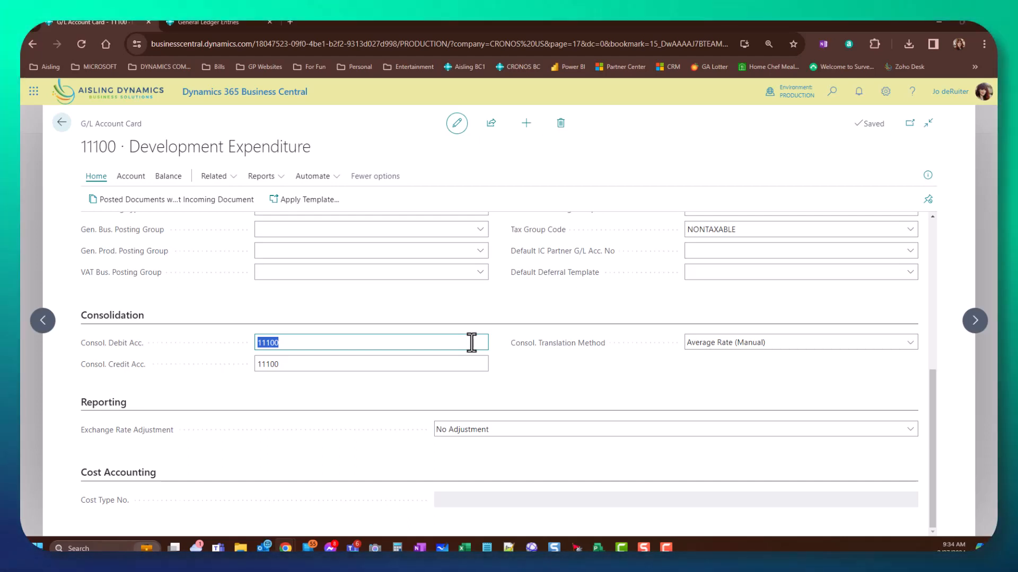
- Review the Consol. Translation Method rate options for 11100, leaving Average Rate (Manual)
click(572, 345)
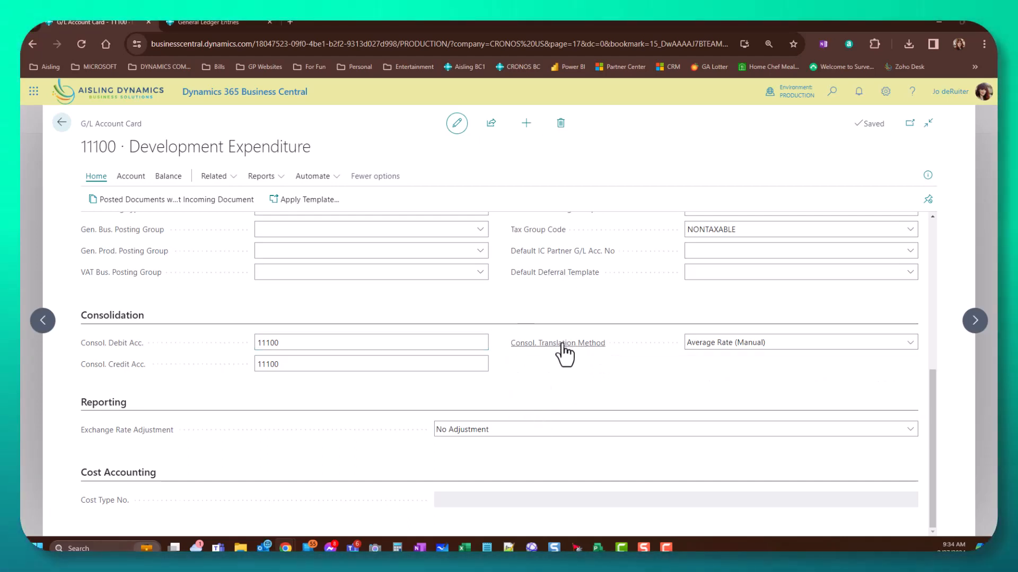
mouse_move(562, 351)
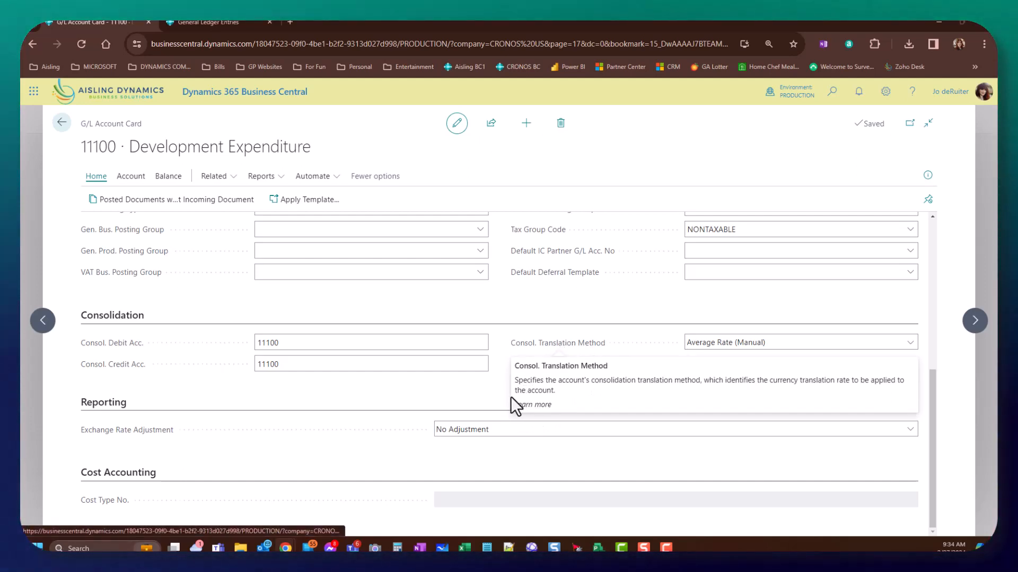
click(716, 345)
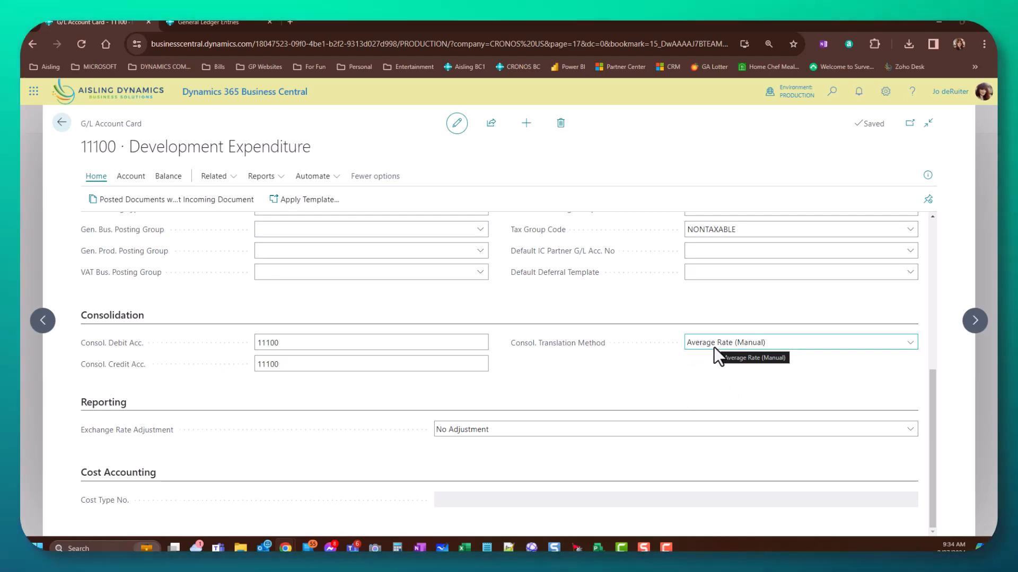
click(713, 346)
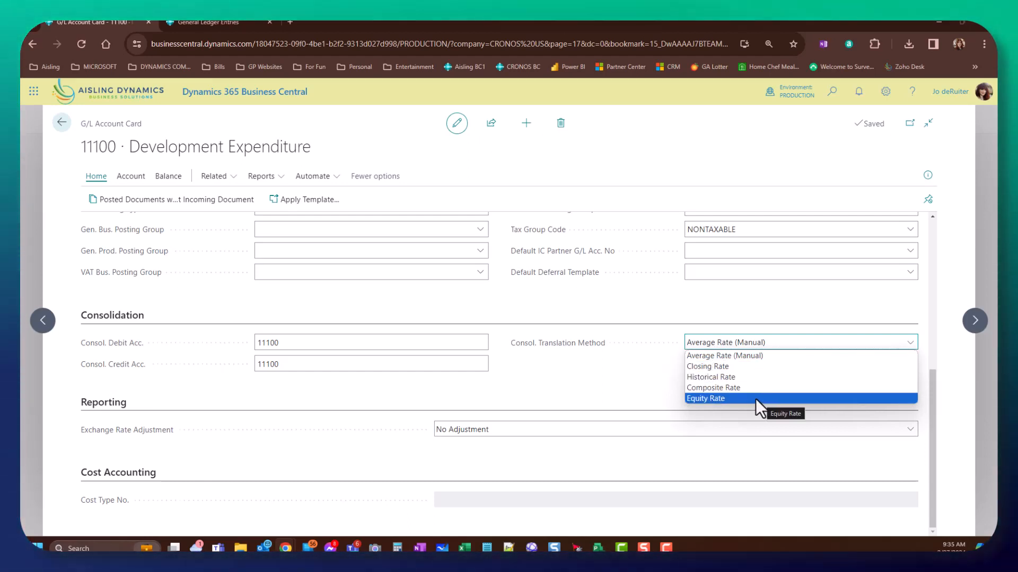
click(587, 375)
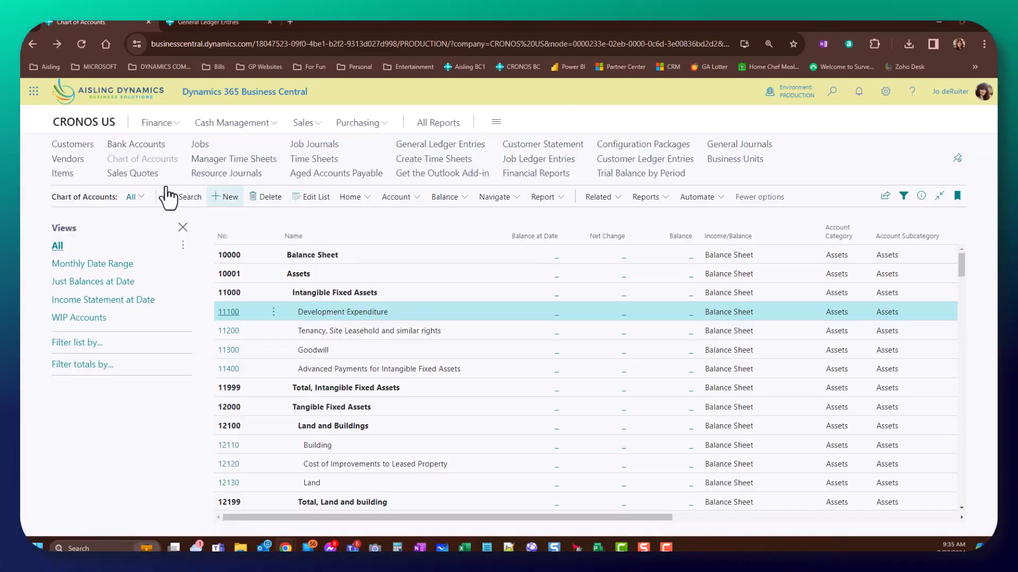
- Check the CHART OF ACCOUNTS CO package's G/L Account fields (13 of 43) include the consolidation fields
click(94, 124)
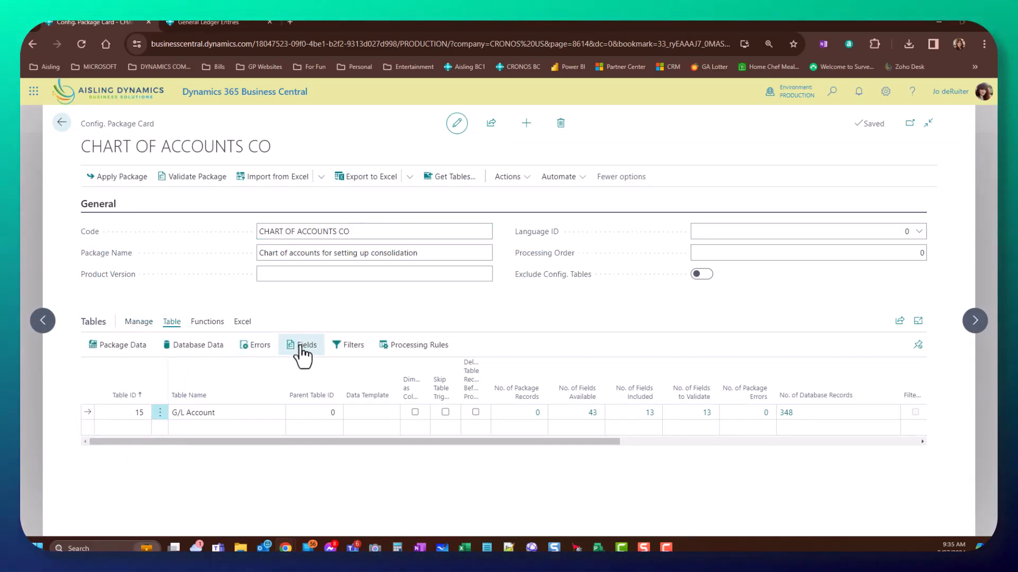
click(298, 347)
scroll(388, 381, down, 10)
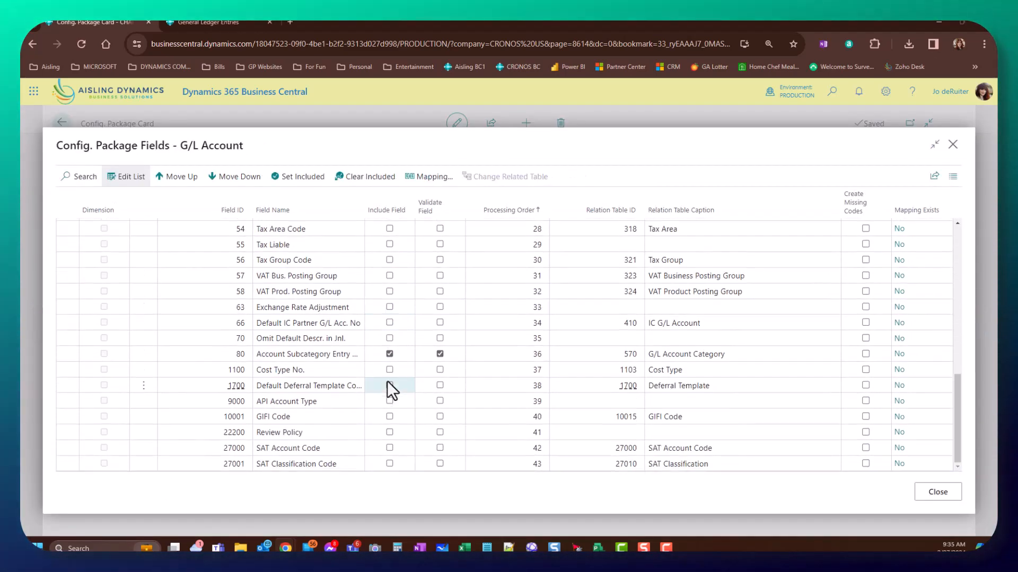
scroll(371, 393, down, 3)
scroll(361, 398, up, 5)
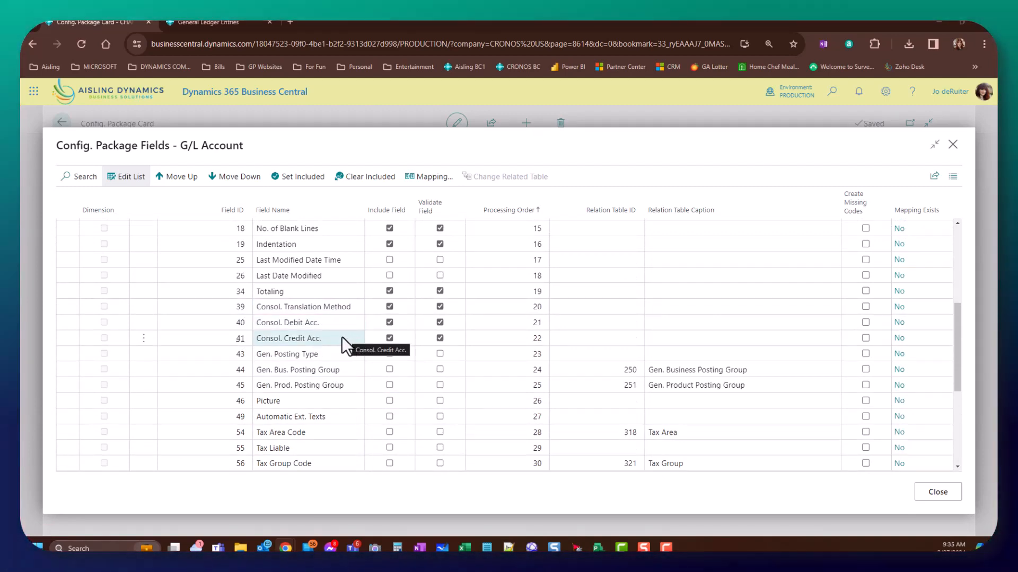
click(952, 144)
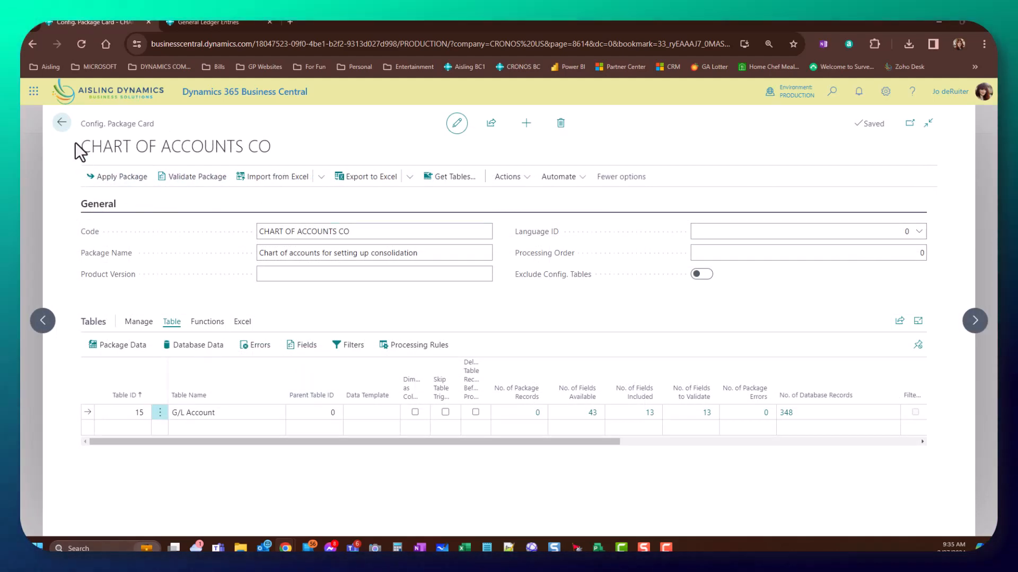
- Return to the Configuration Packages list and switch to CRONOS CONSOL from Available Companies
click(61, 123)
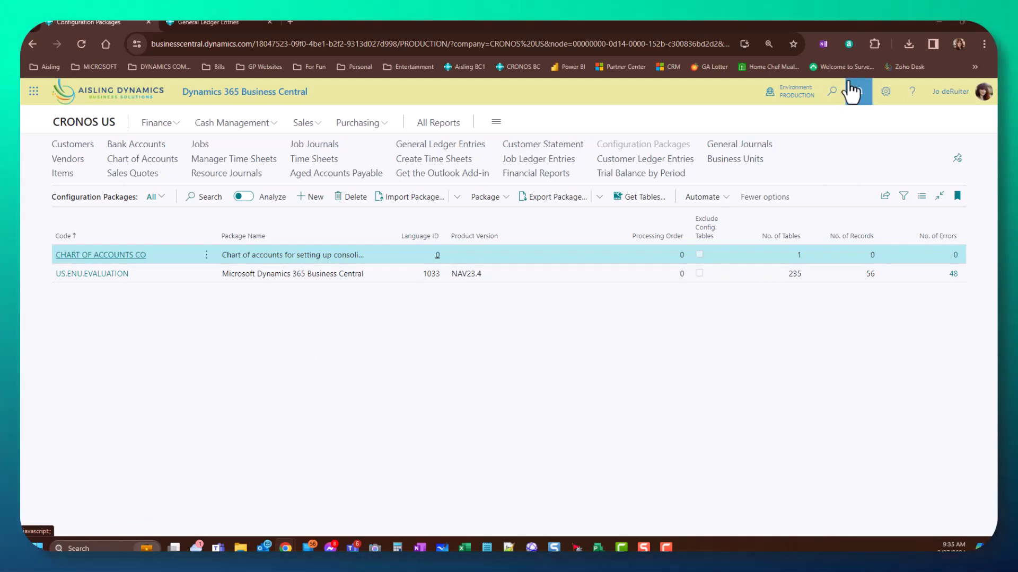
click(800, 95)
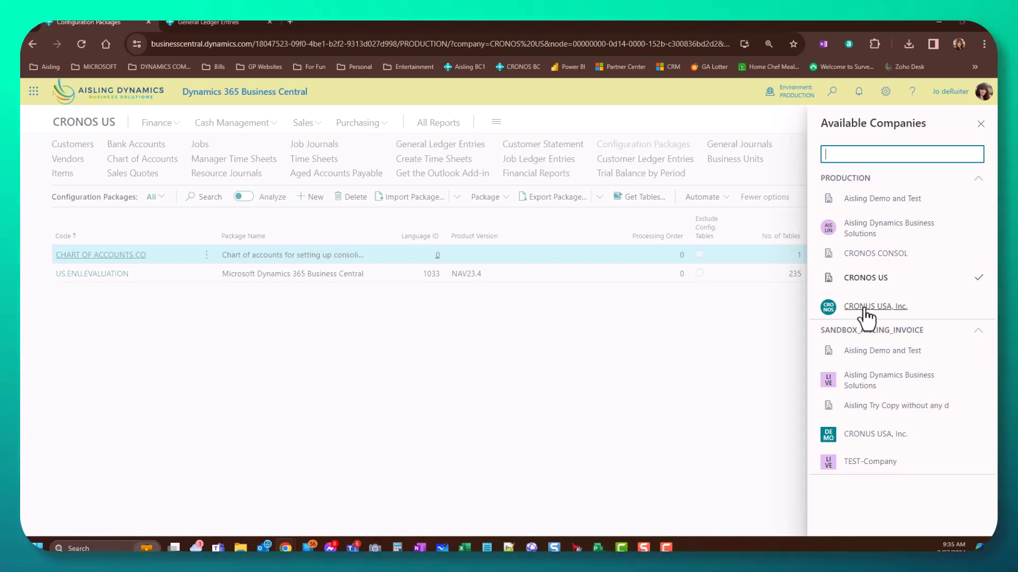
click(886, 254)
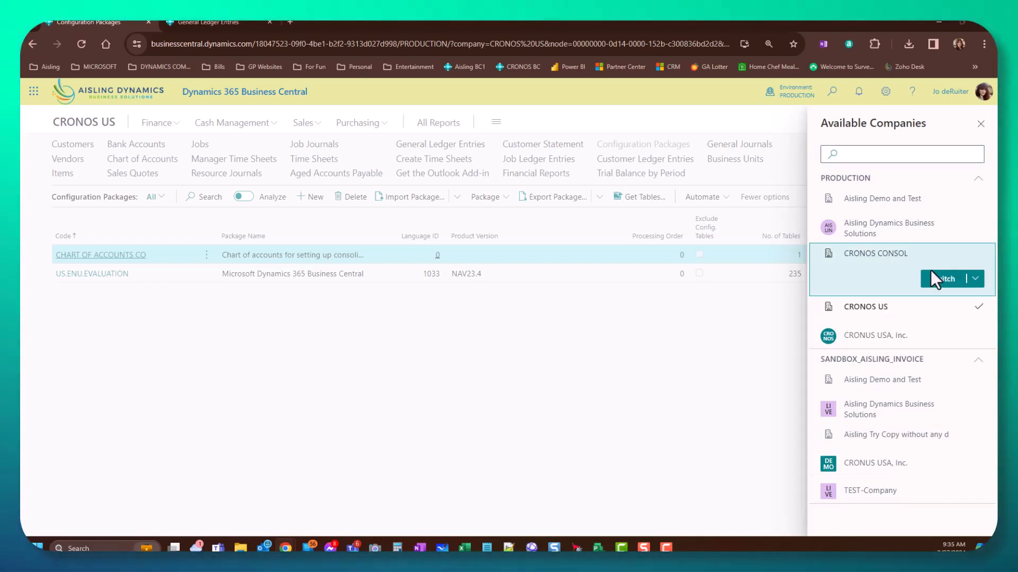
click(931, 276)
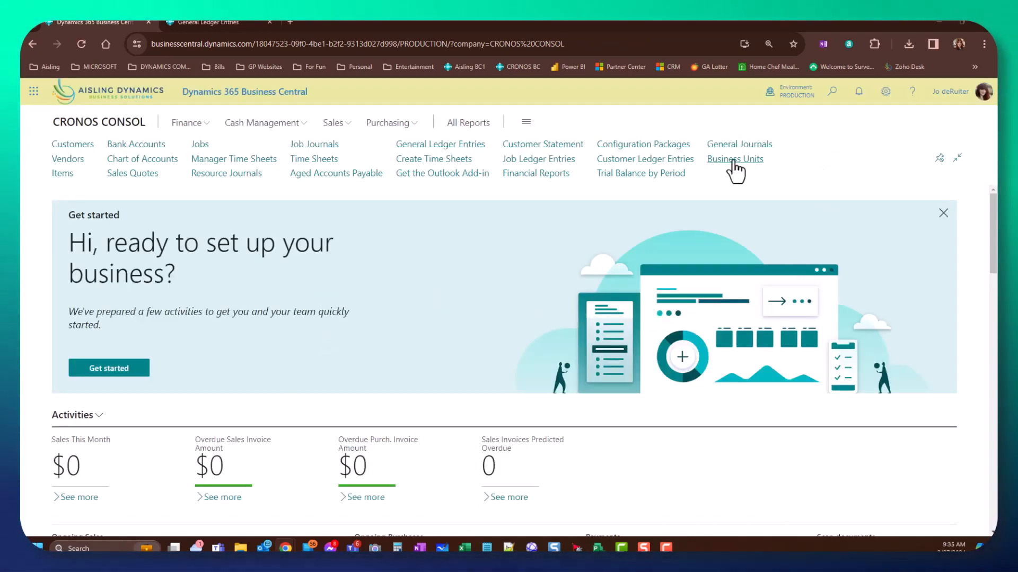
click(836, 101)
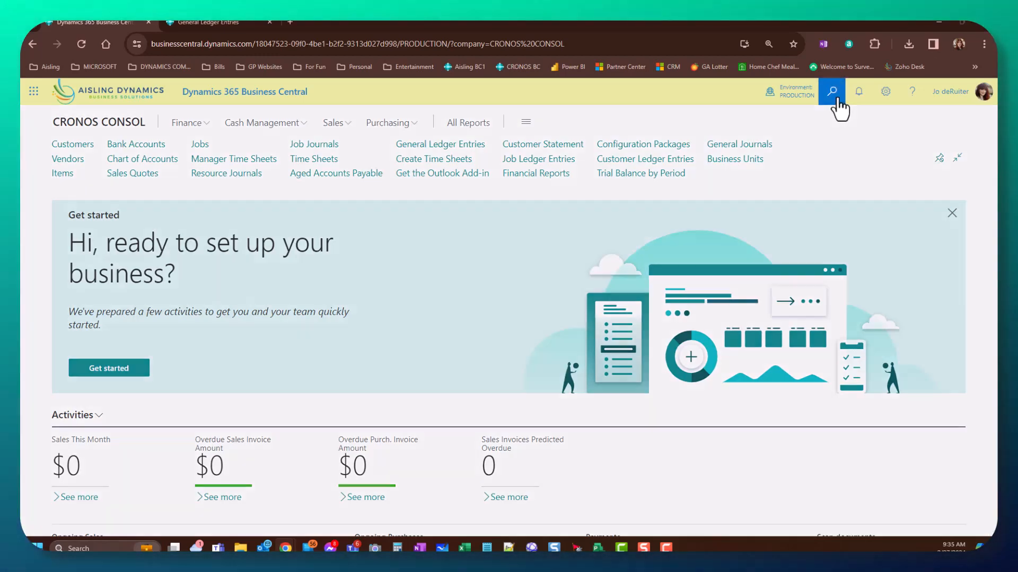
click(926, 123)
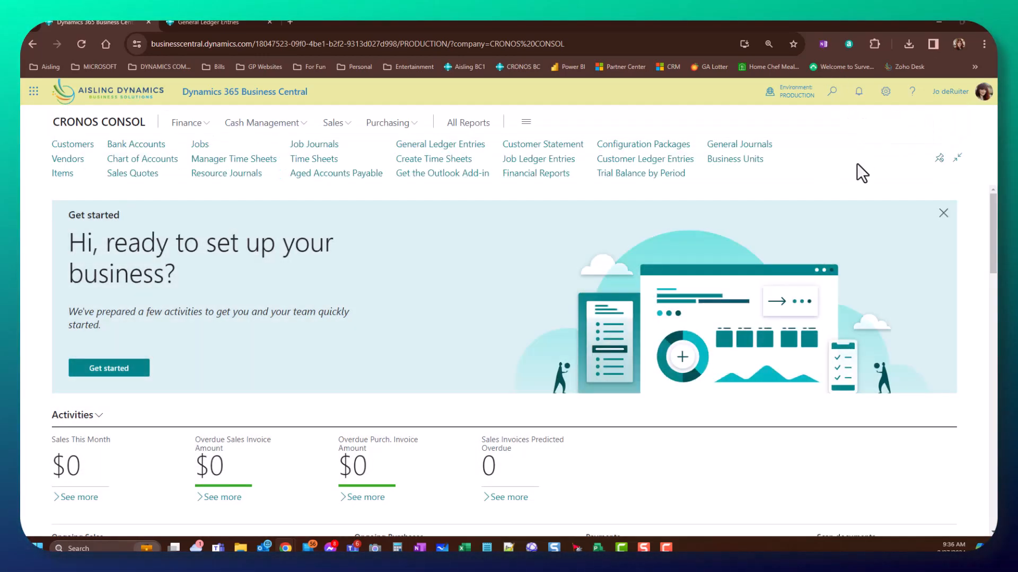
click(742, 160)
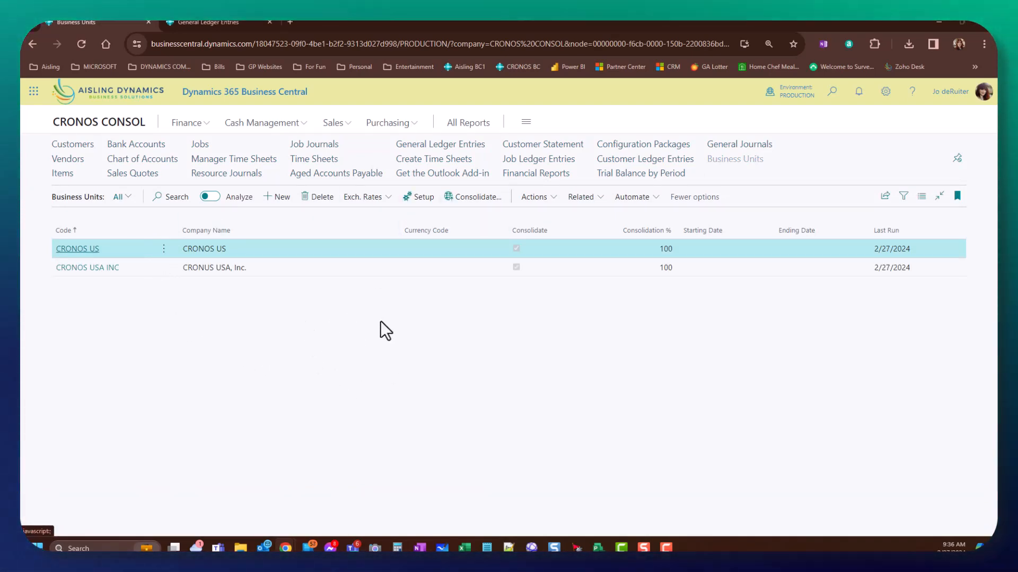
click(833, 91)
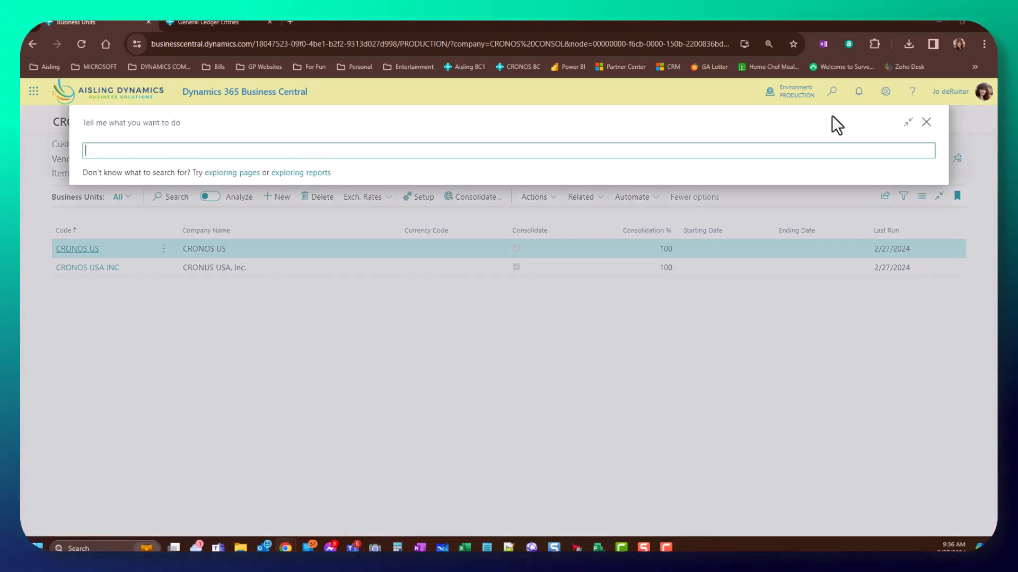
text(assiste)
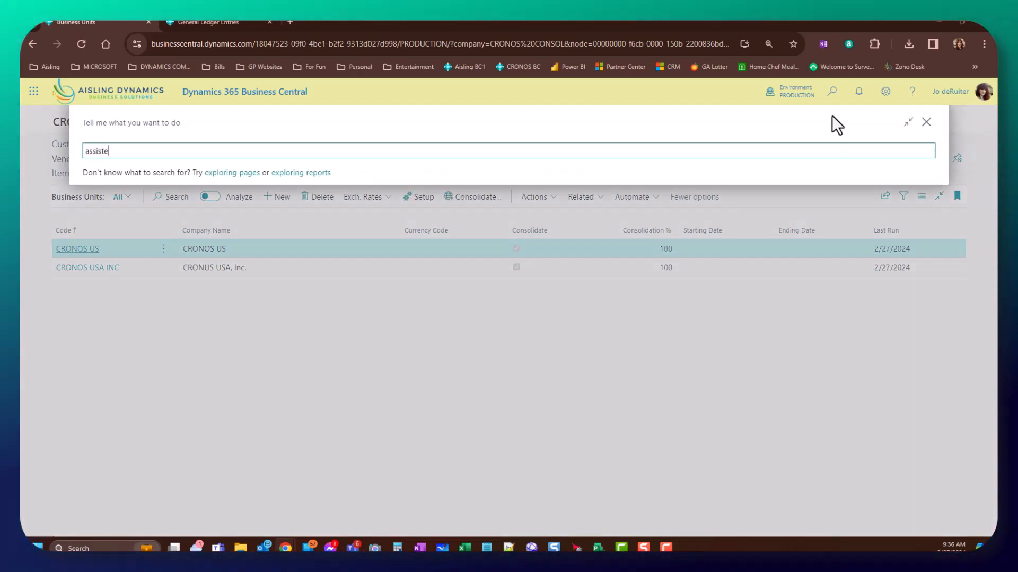
click(109, 197)
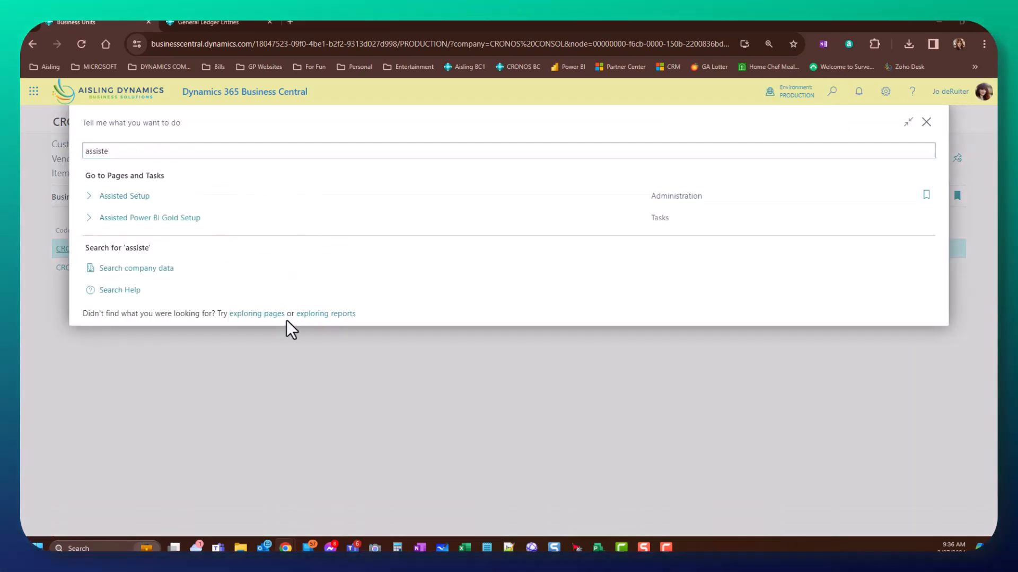
scroll(323, 371, down, 2)
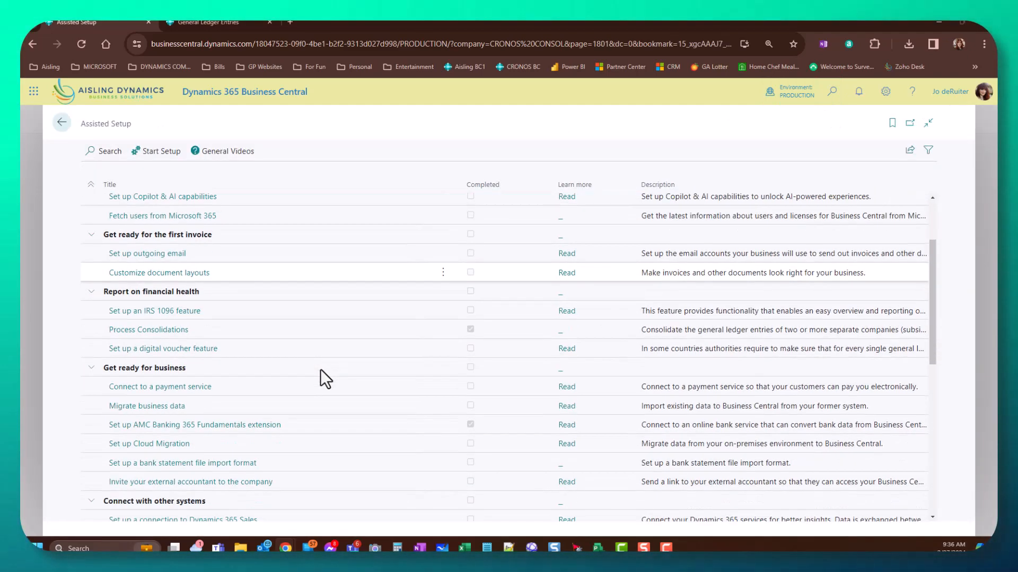
click(158, 330)
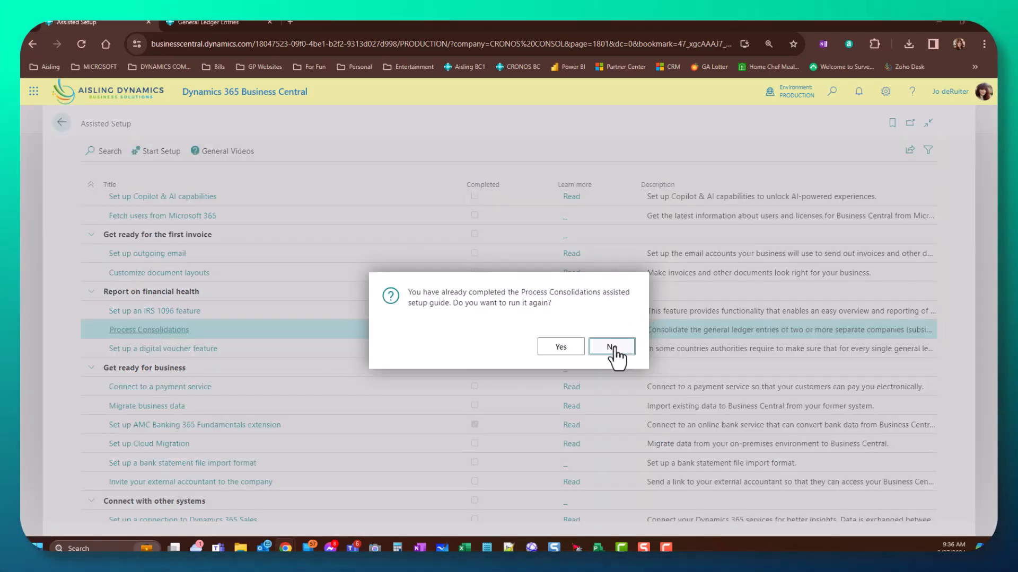
click(611, 347)
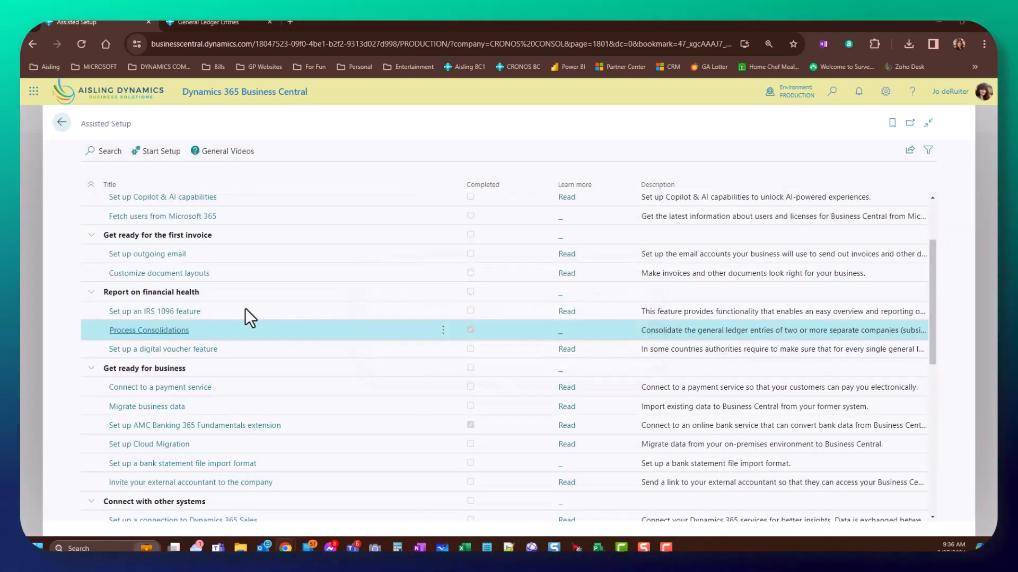
click(66, 131)
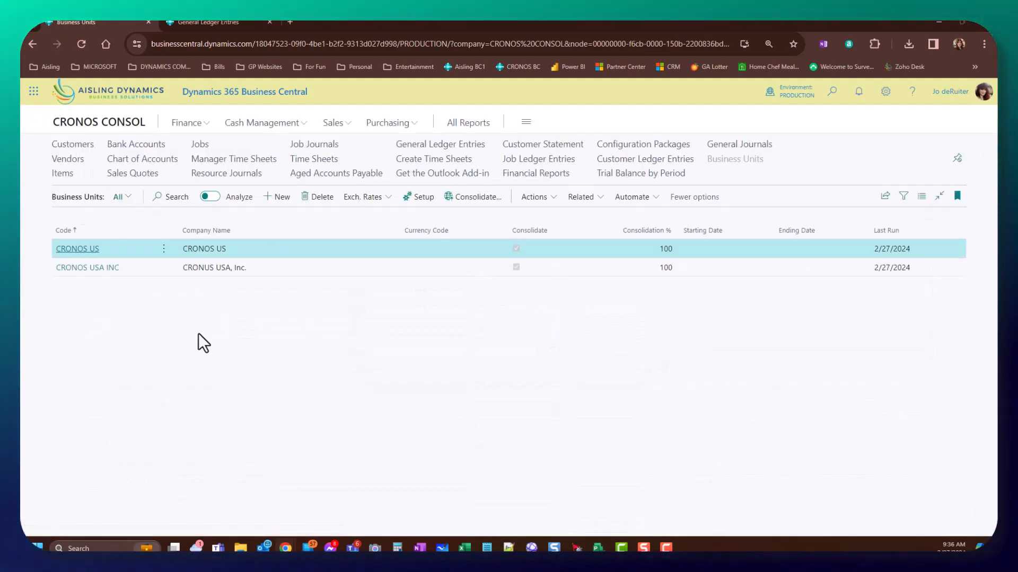
- Open the CRONOS US business unit card and leave its Currency Code blank
click(98, 249)
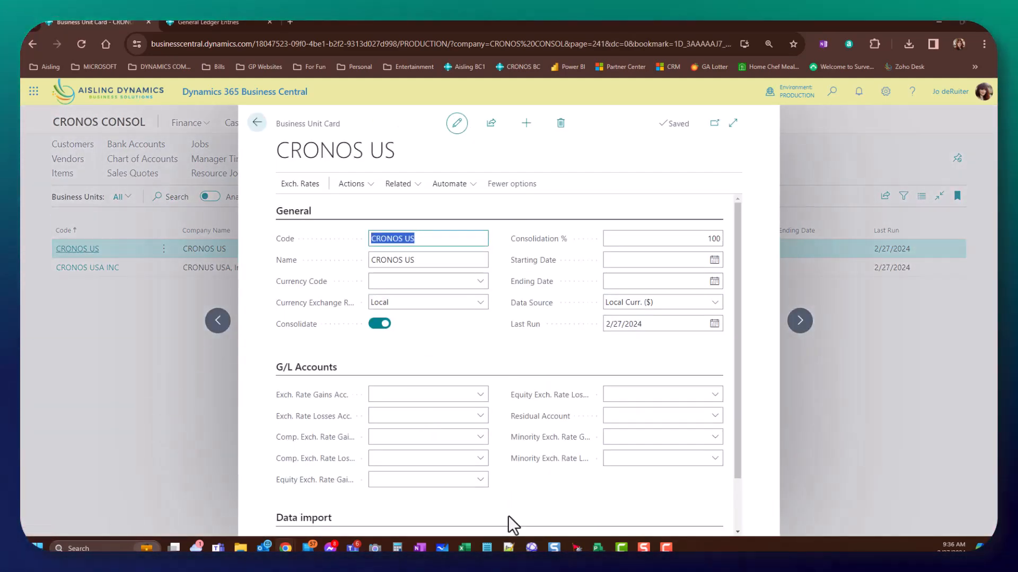
scroll(509, 503, down, 2)
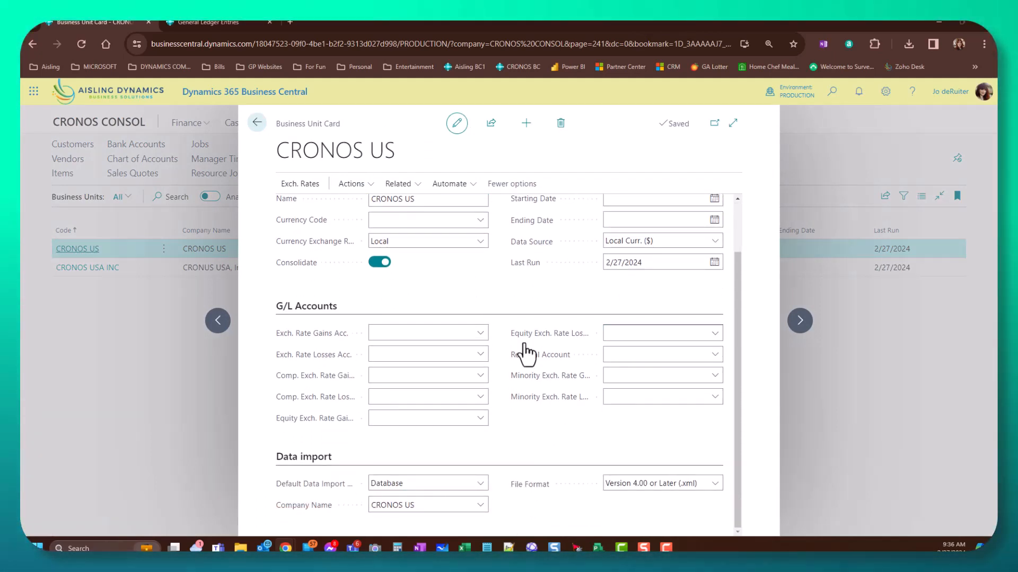
scroll(538, 498, up, 2)
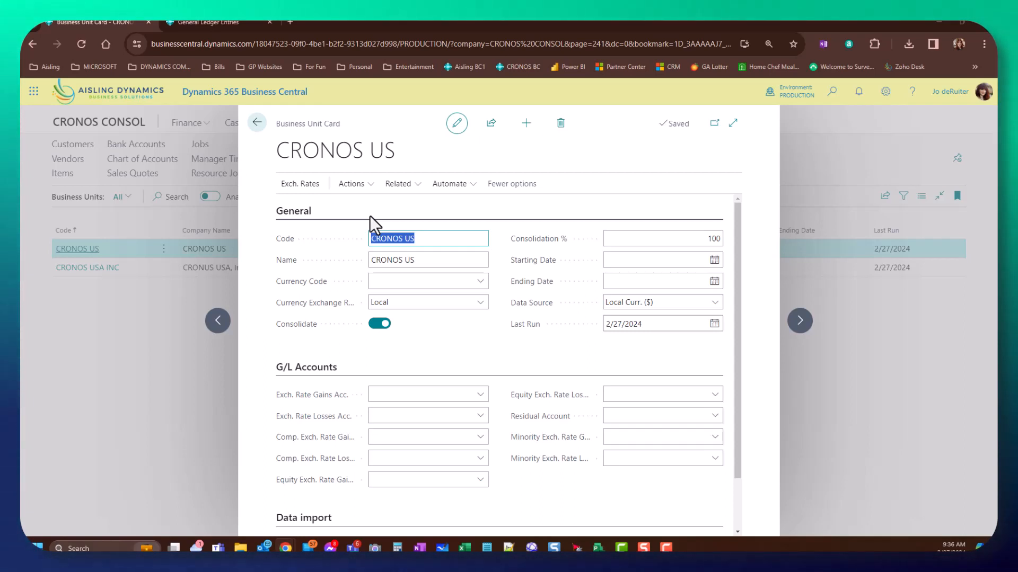
click(427, 258)
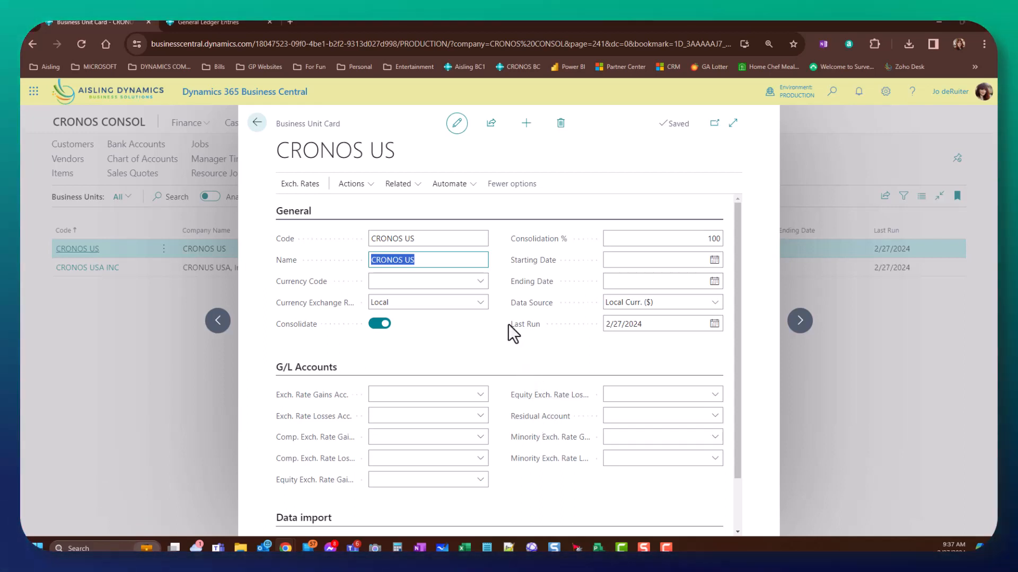
click(479, 284)
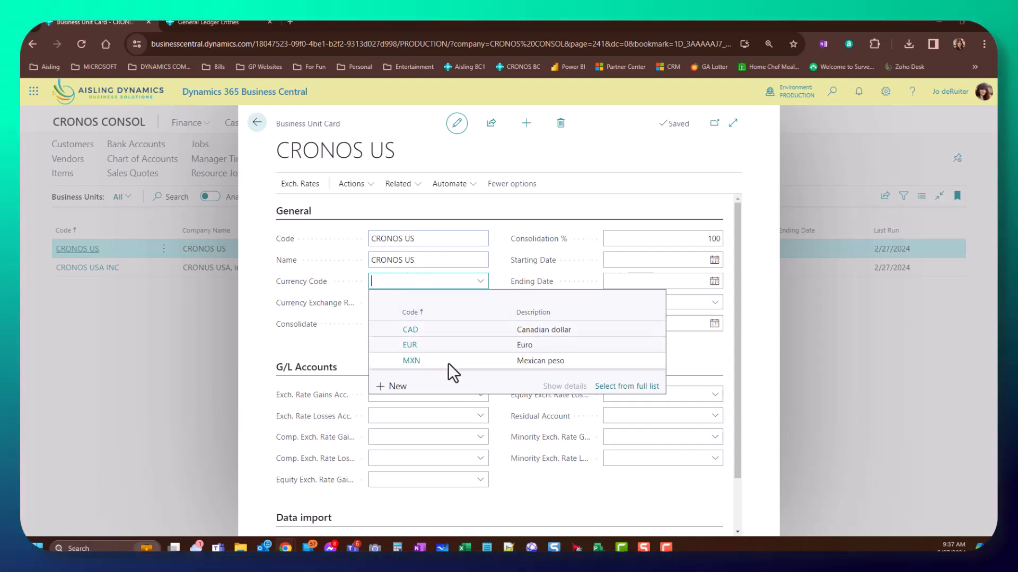
click(324, 344)
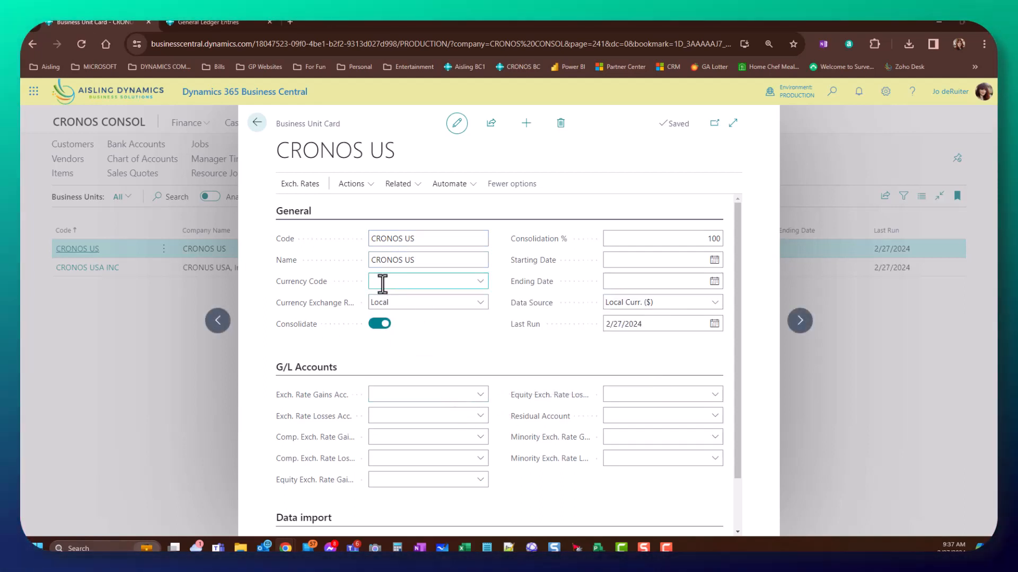
- Keep the exchange rate source as Local and Consolidate switched on at 100%
click(418, 302)
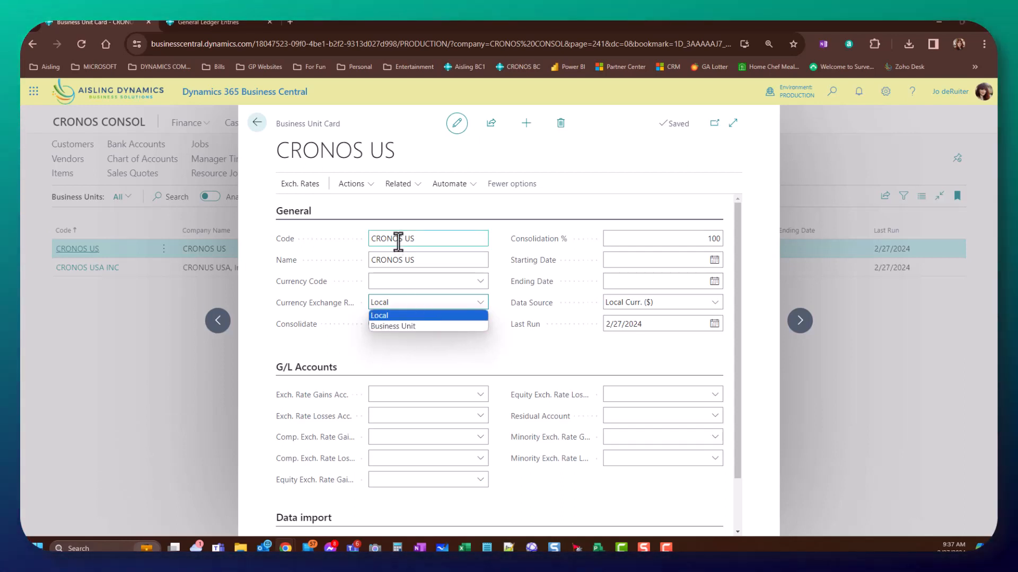
click(534, 354)
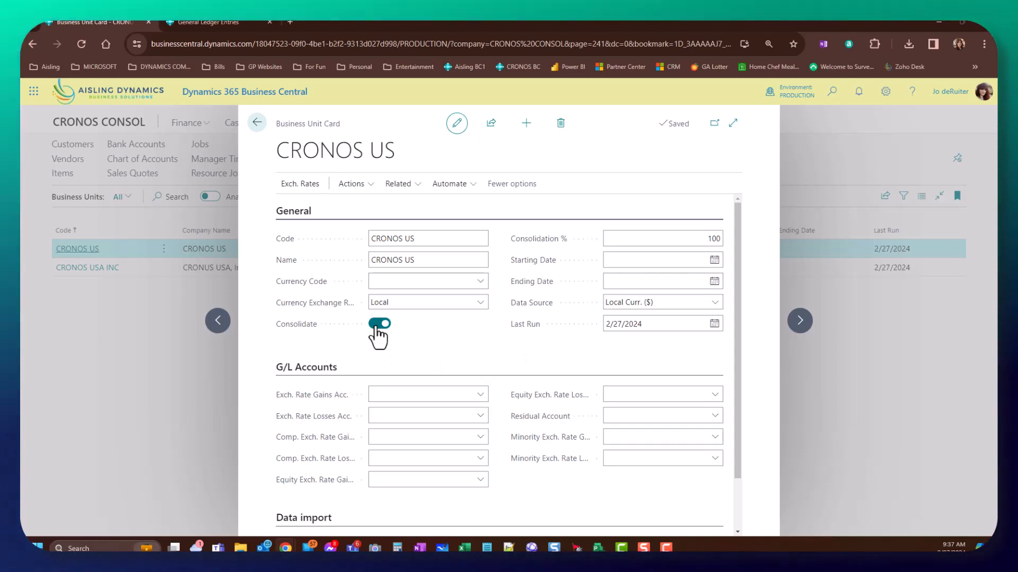
click(377, 325)
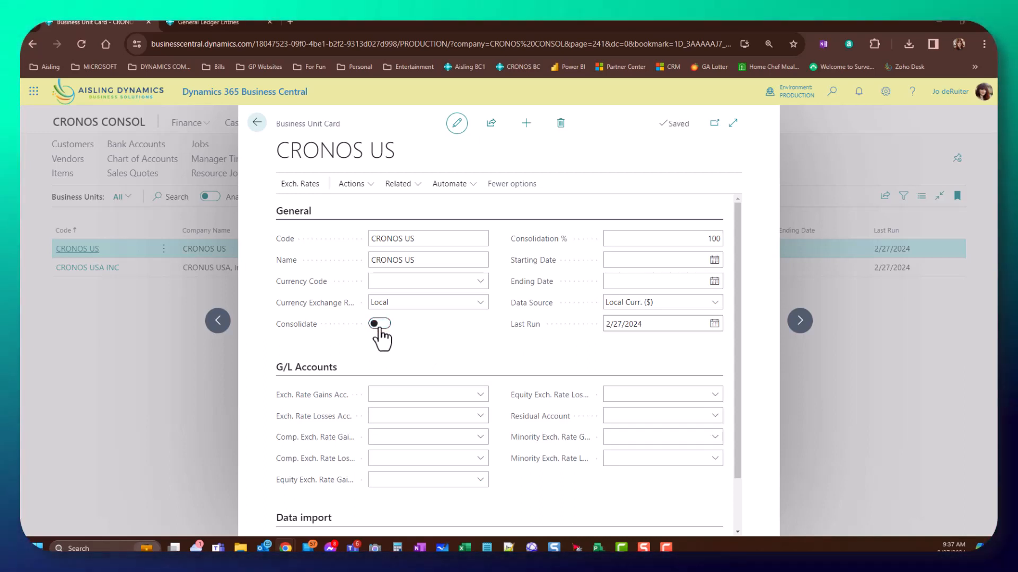
click(378, 330)
click(640, 239)
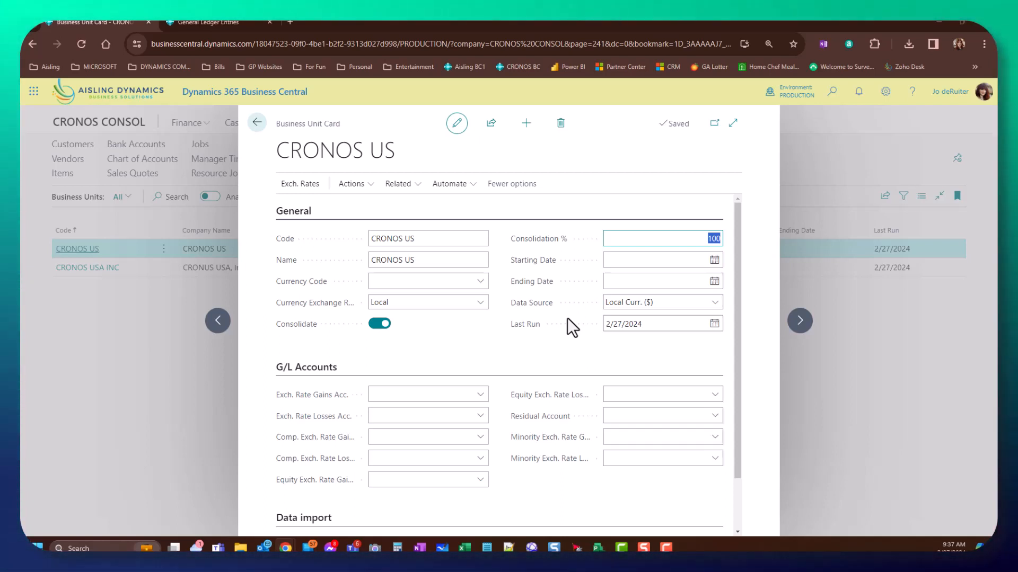
click(628, 261)
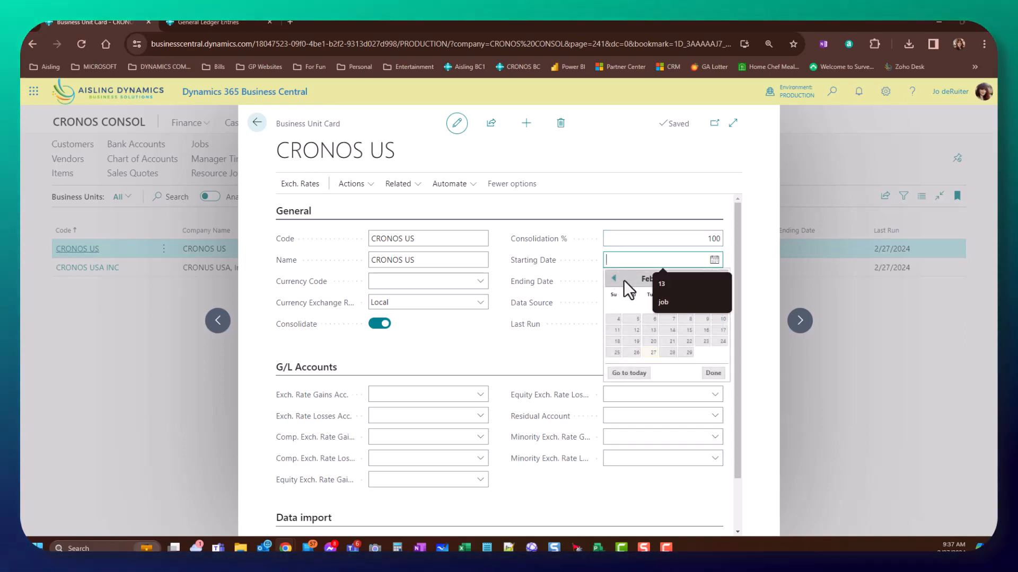
click(568, 204)
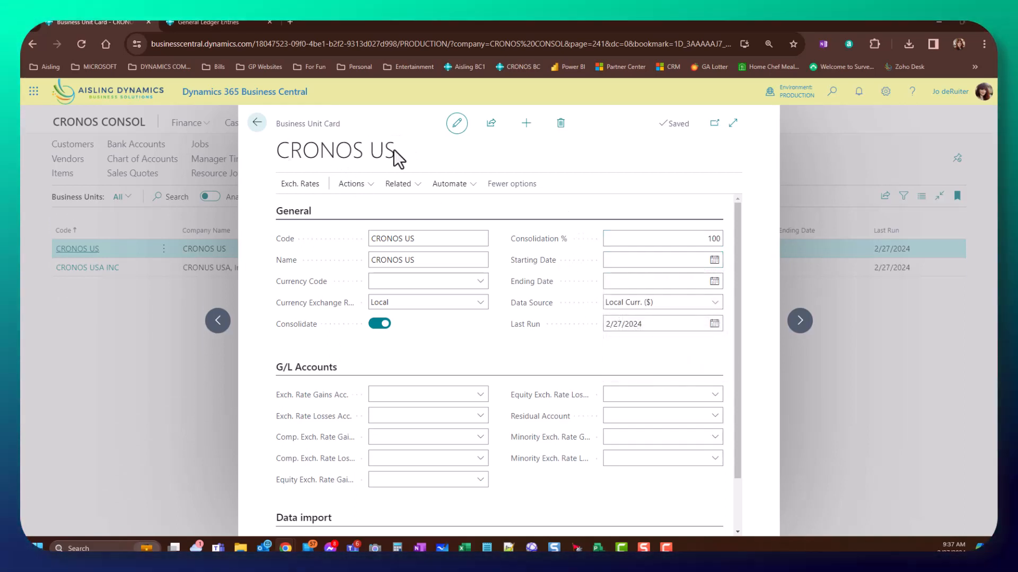
drag(394, 150, 281, 153)
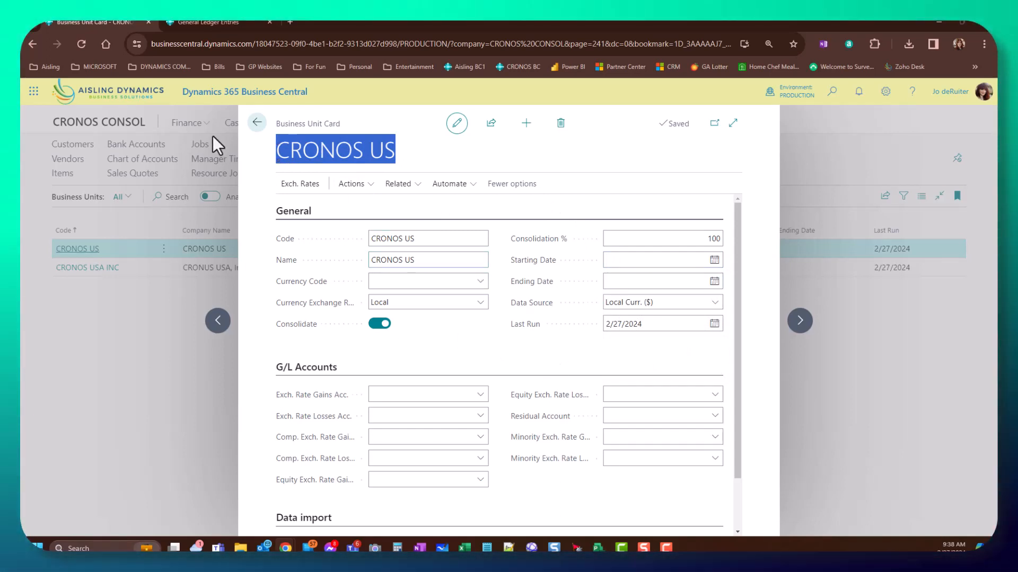
click(644, 259)
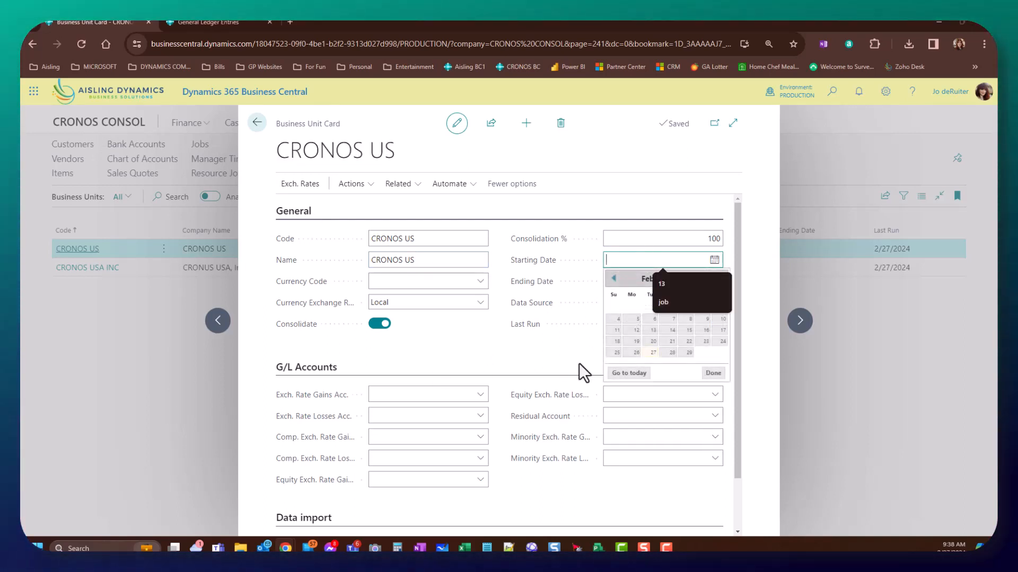
click(563, 361)
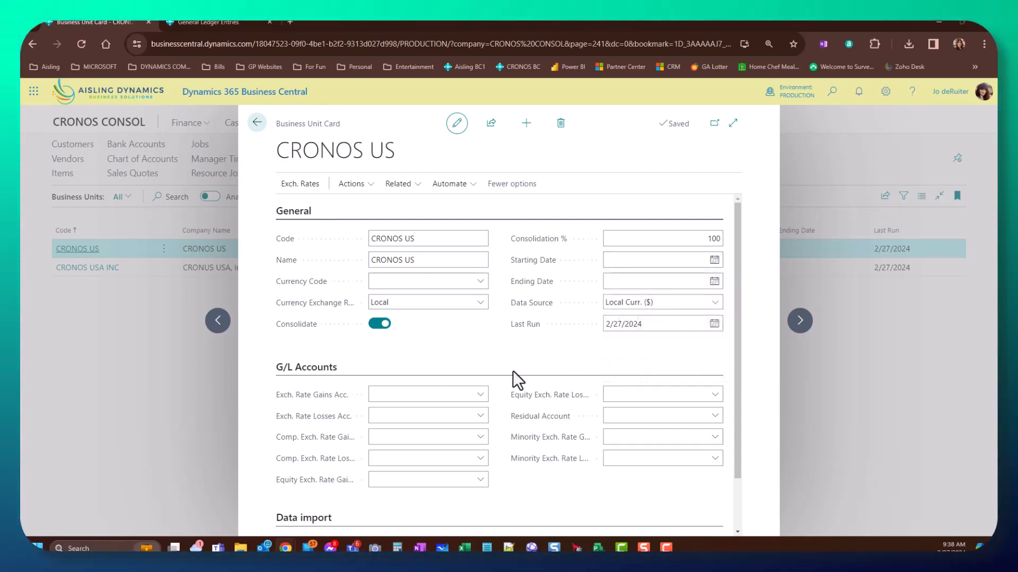
click(610, 282)
click(536, 355)
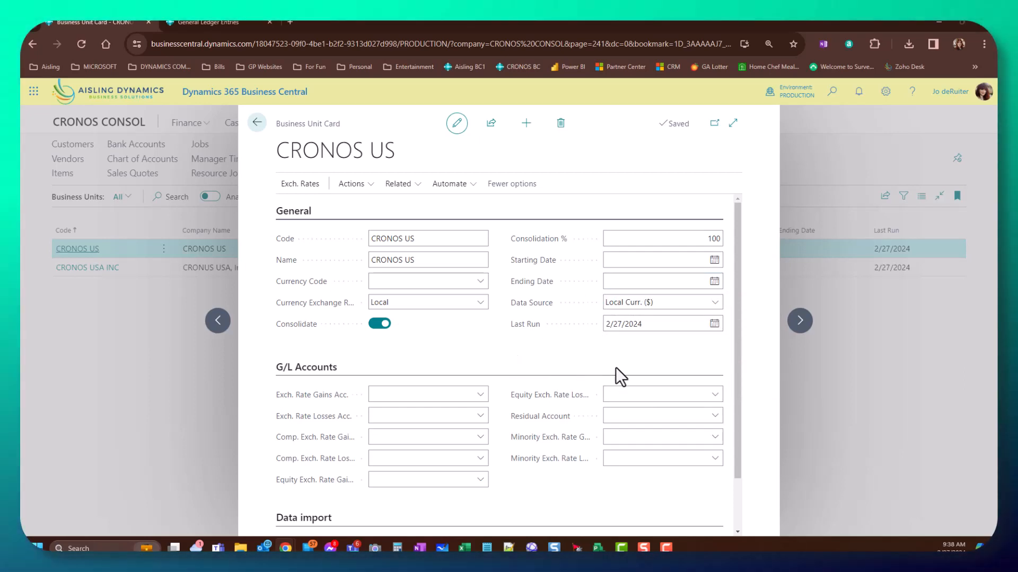
mouse_move(523, 314)
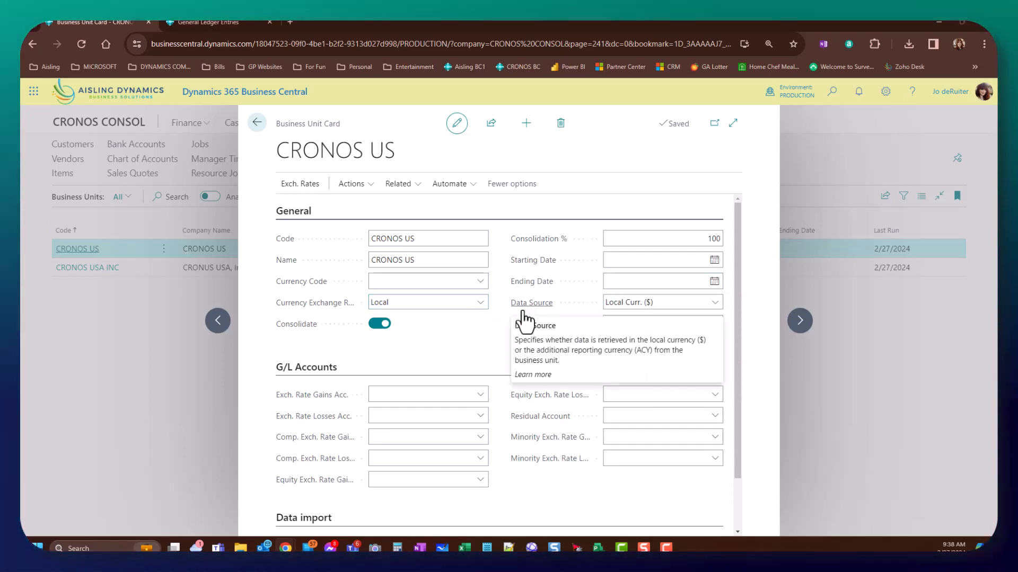
click(622, 303)
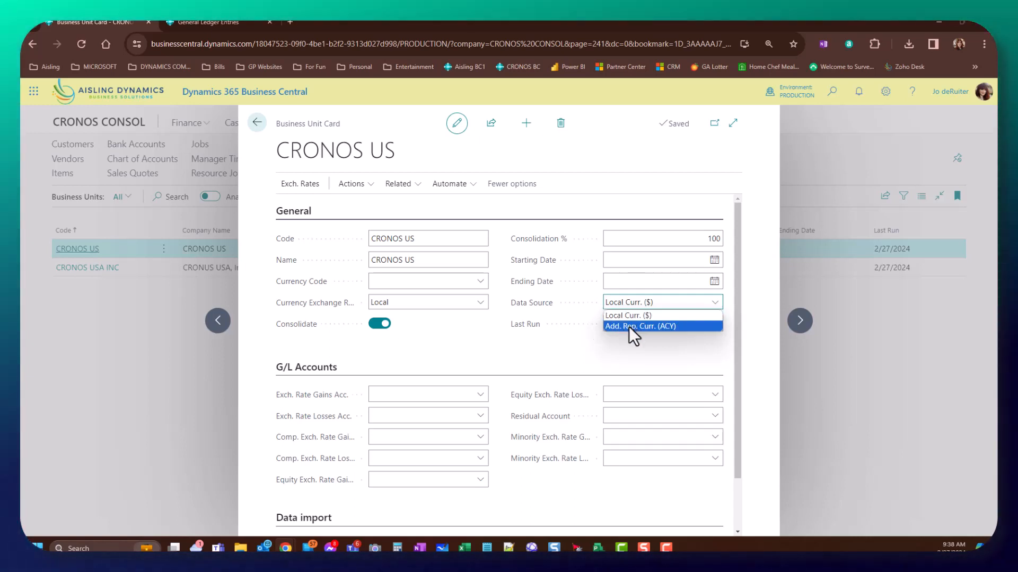
click(564, 340)
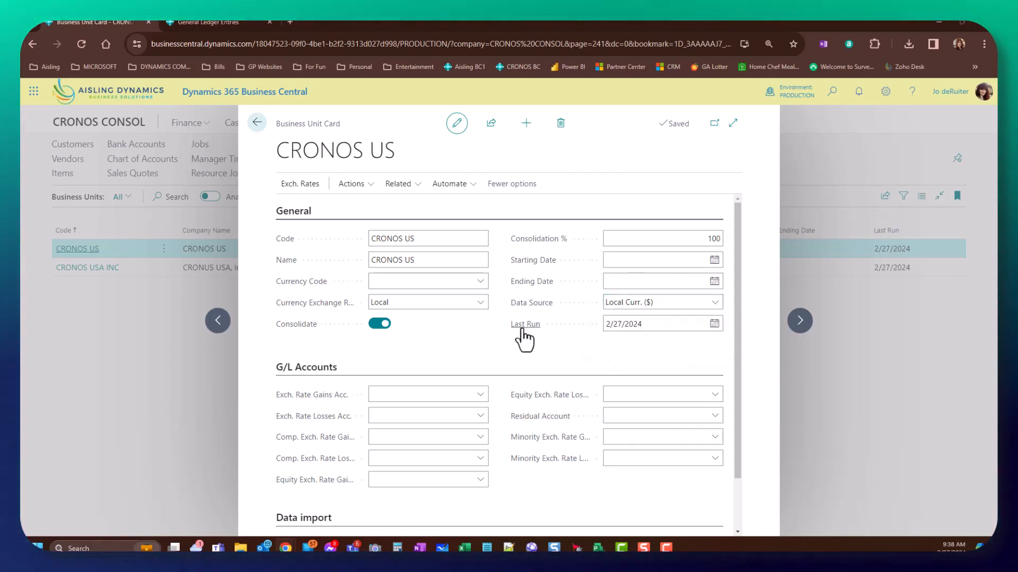
click(643, 324)
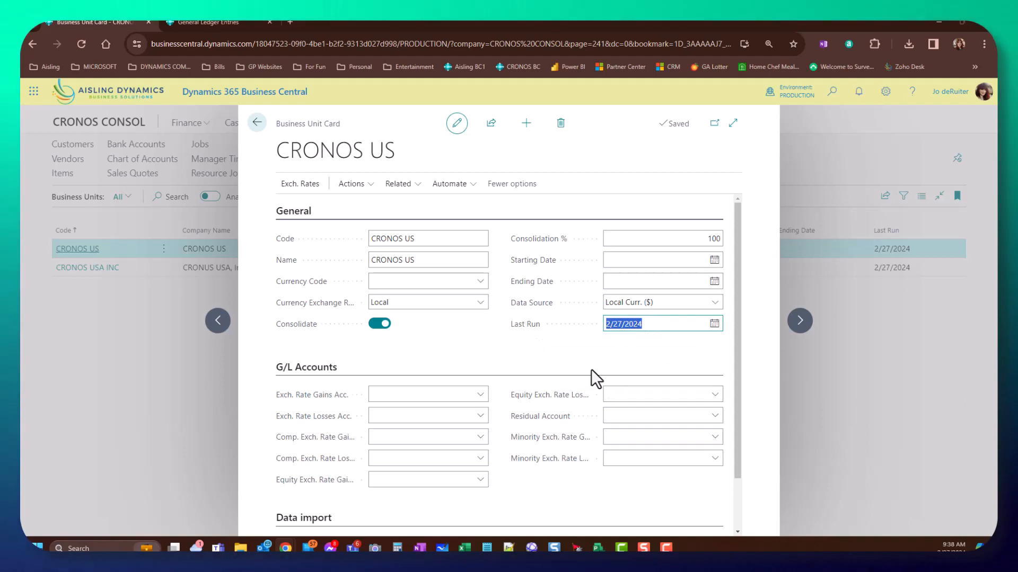
- Browse the exchange-rate gains accounts without choosing one, and keep Database as the data import method
scroll(509, 365, down, 1)
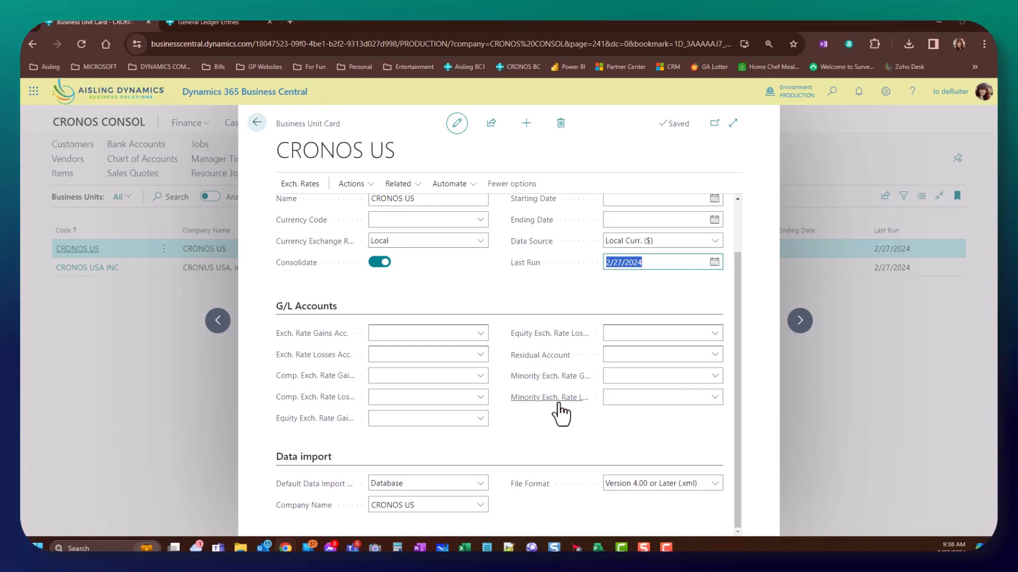
click(479, 333)
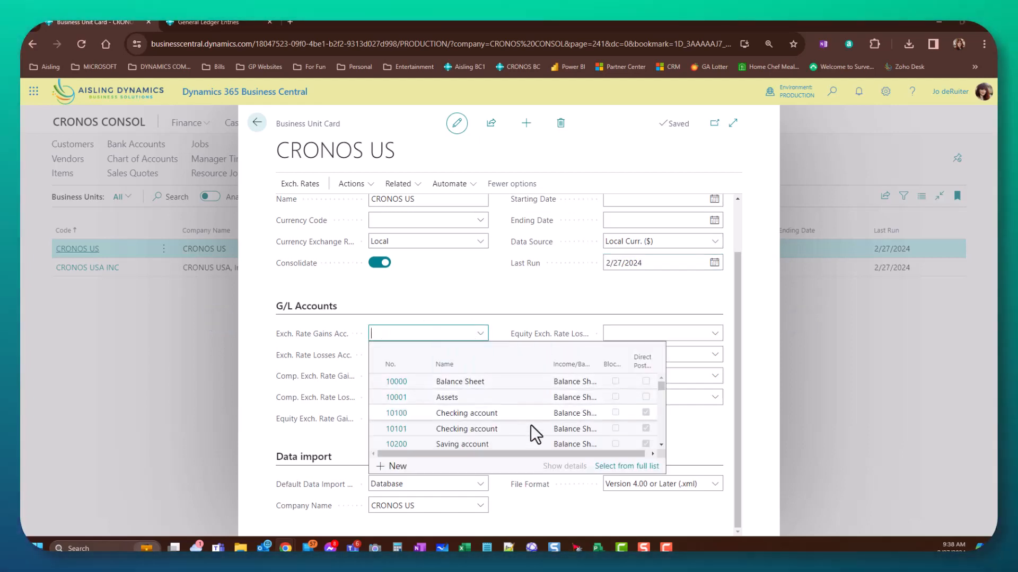
click(708, 421)
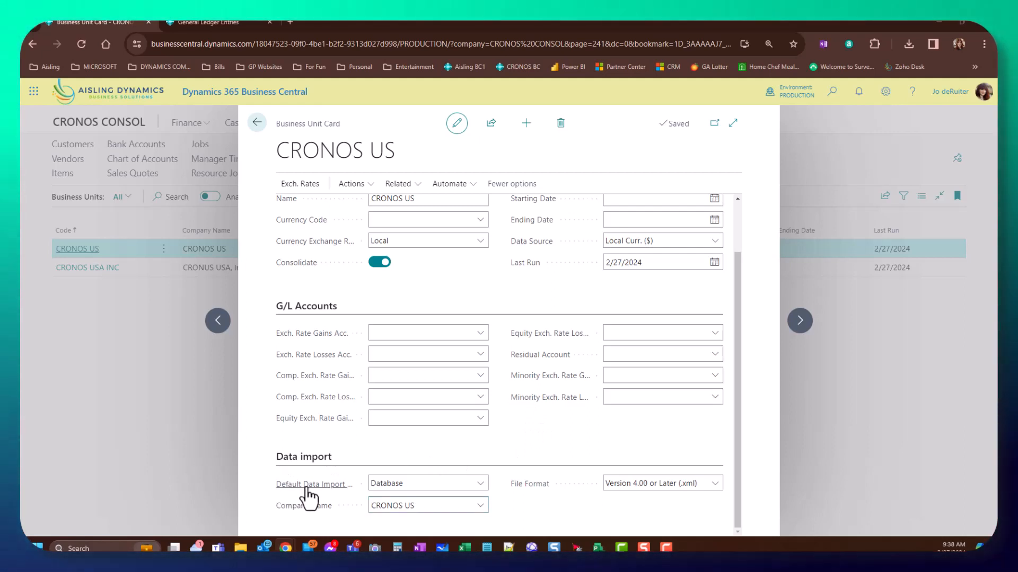
click(476, 484)
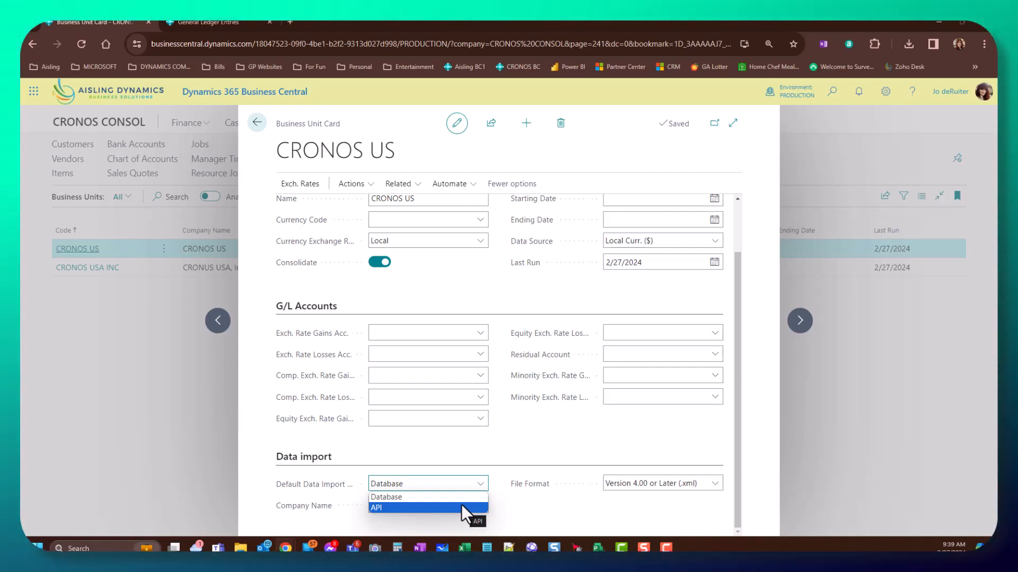
key(Up)
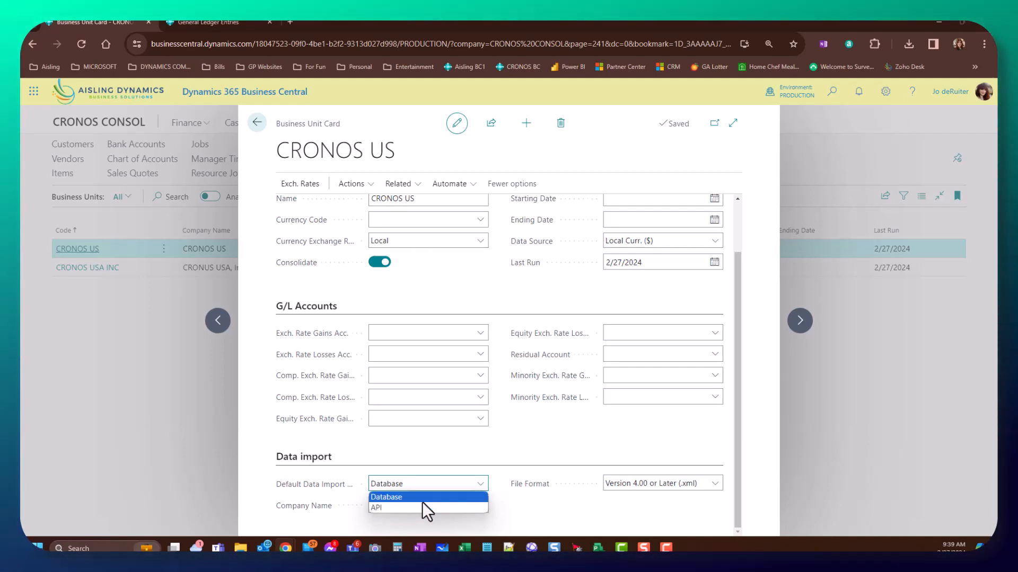
key(Up)
key(Return)
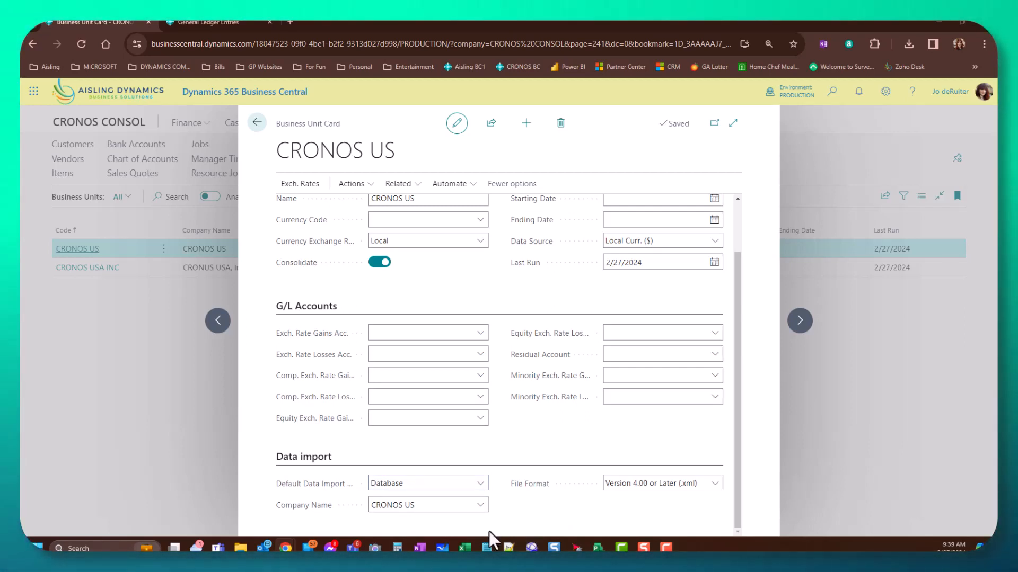
- Keep CRONOS US as the company name to import from
click(487, 510)
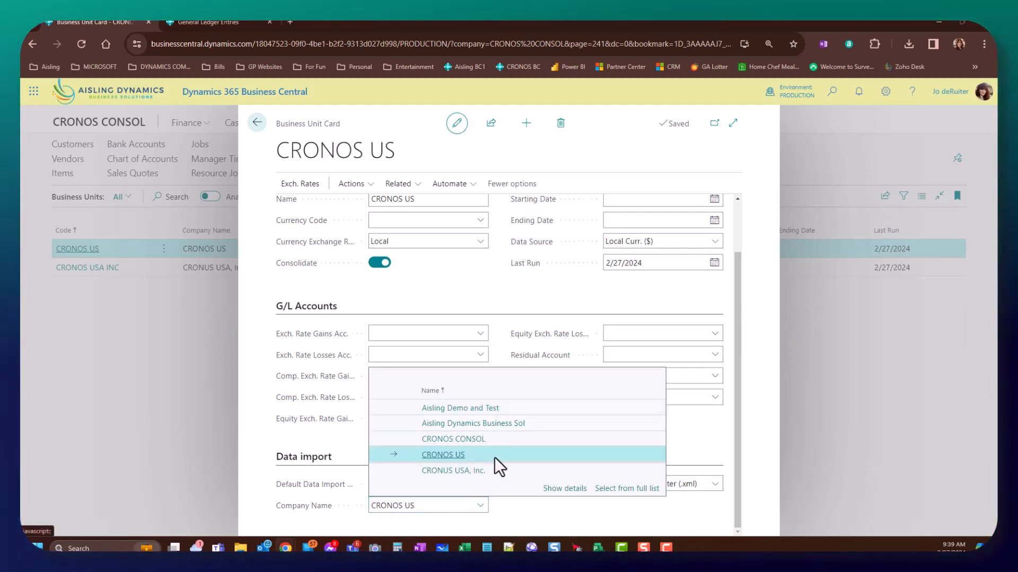
click(494, 456)
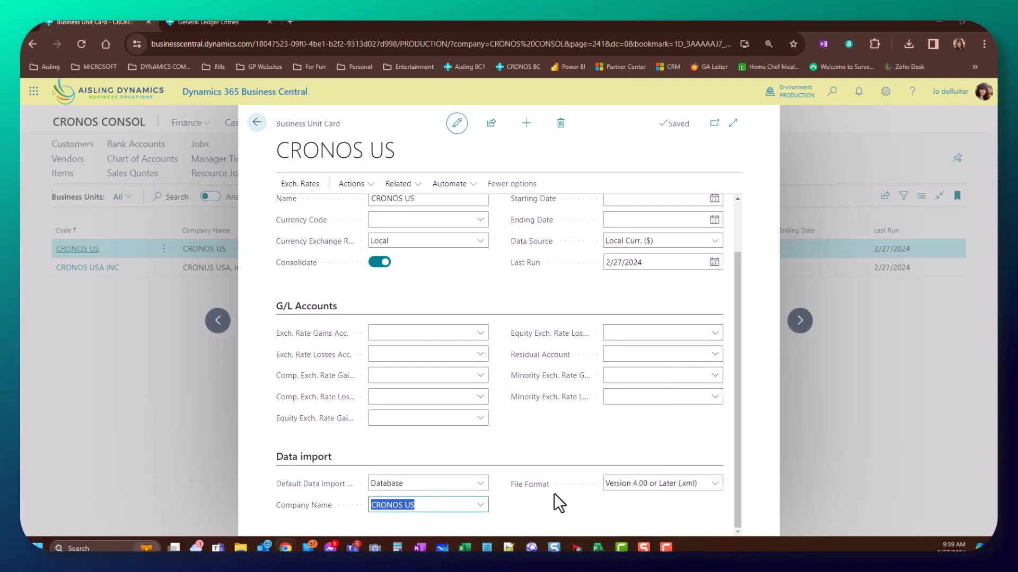
click(449, 505)
triple_click(428, 504)
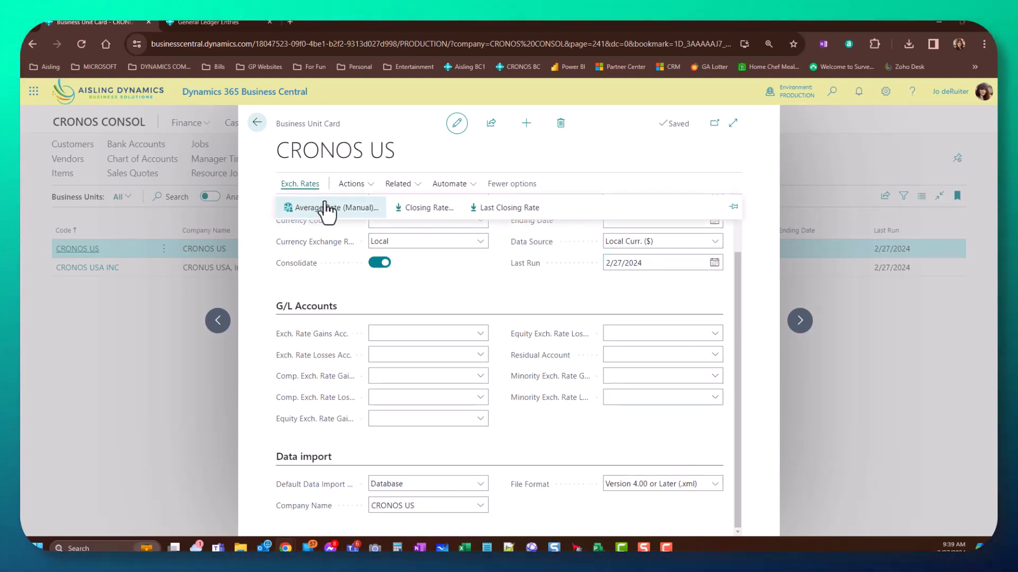
- Print the Consolidation - Test Database report for 1/1/2018 to 12/31/2024
click(356, 187)
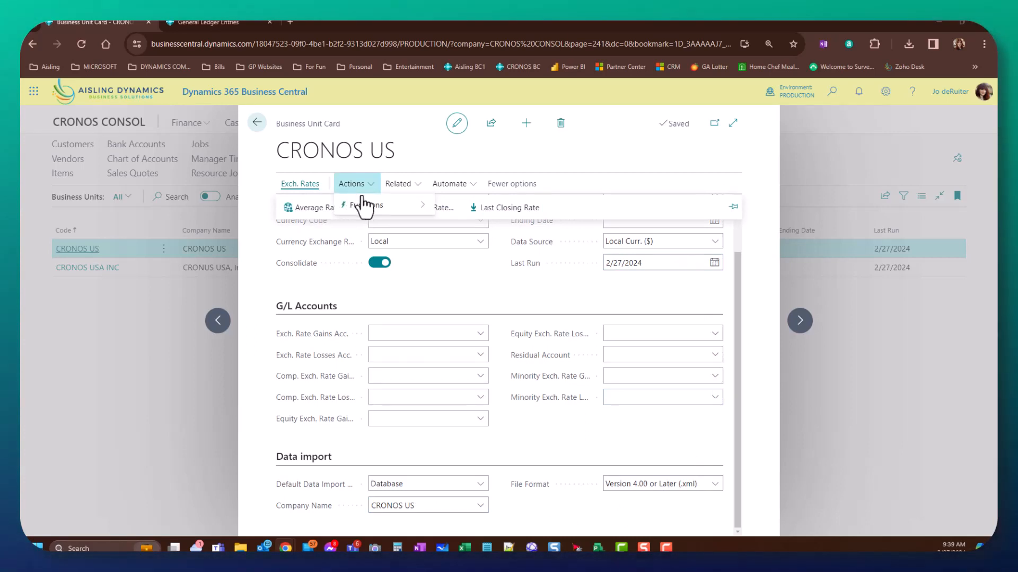
mouse_move(408, 212)
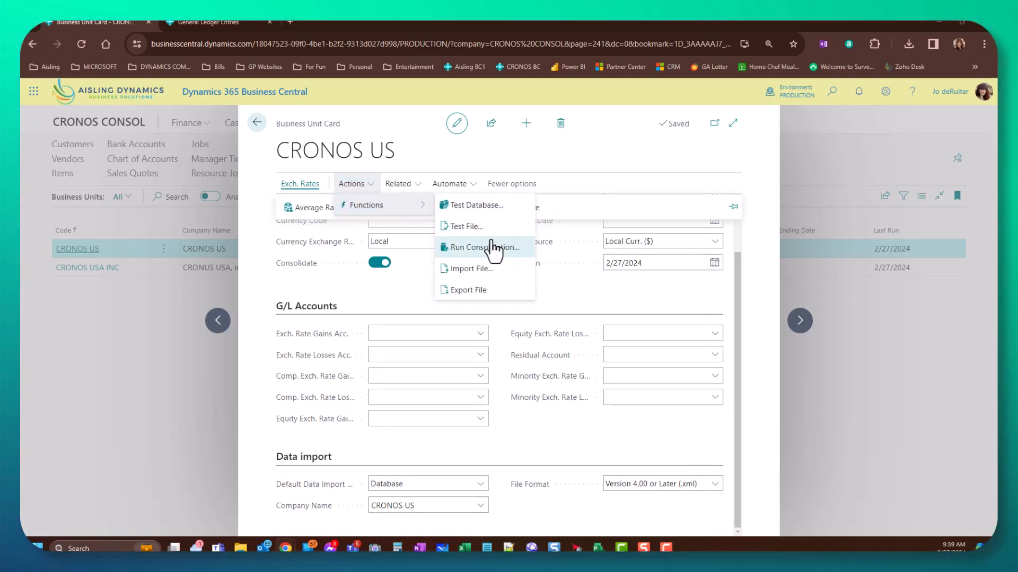
click(483, 211)
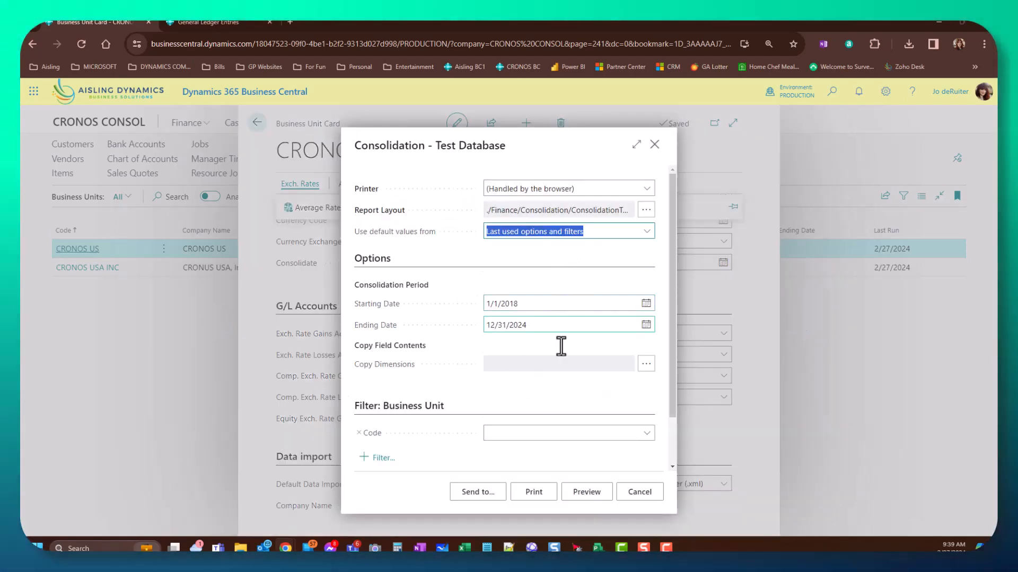
click(535, 490)
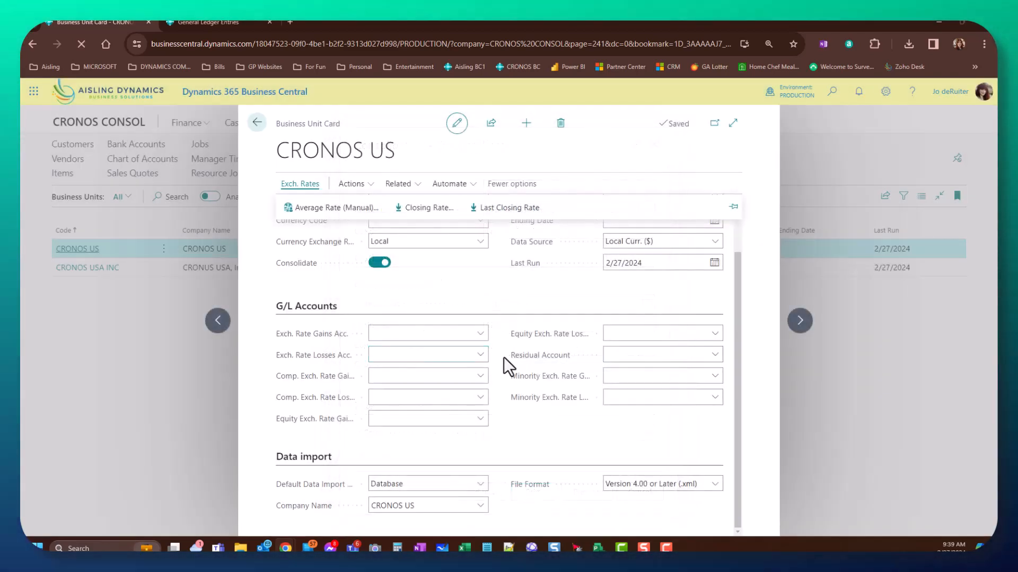
- Scroll through the two test report pages in Chrome's print preview, then cancel without printing
key(ctrl+p)
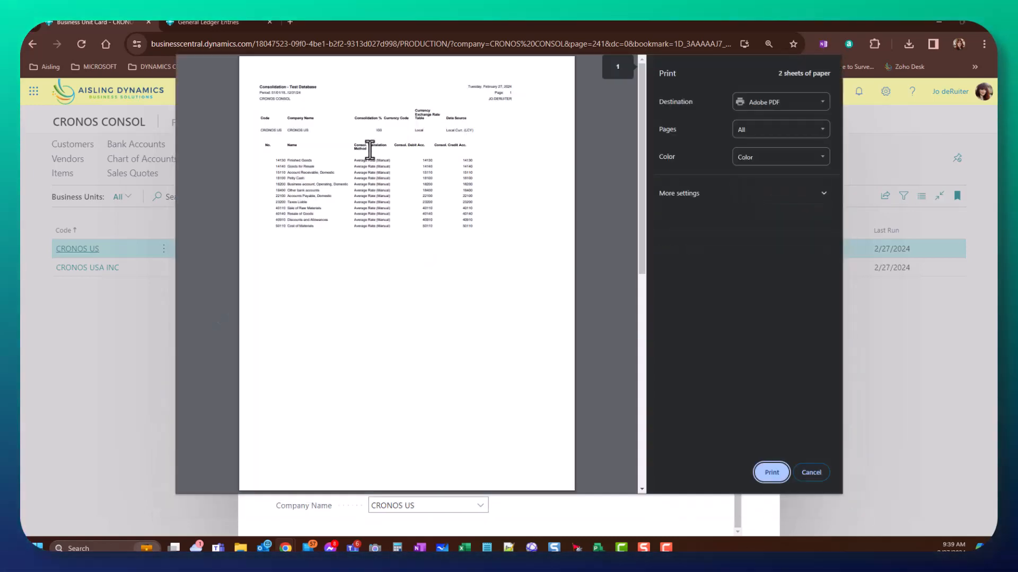
scroll(370, 159, down, 10)
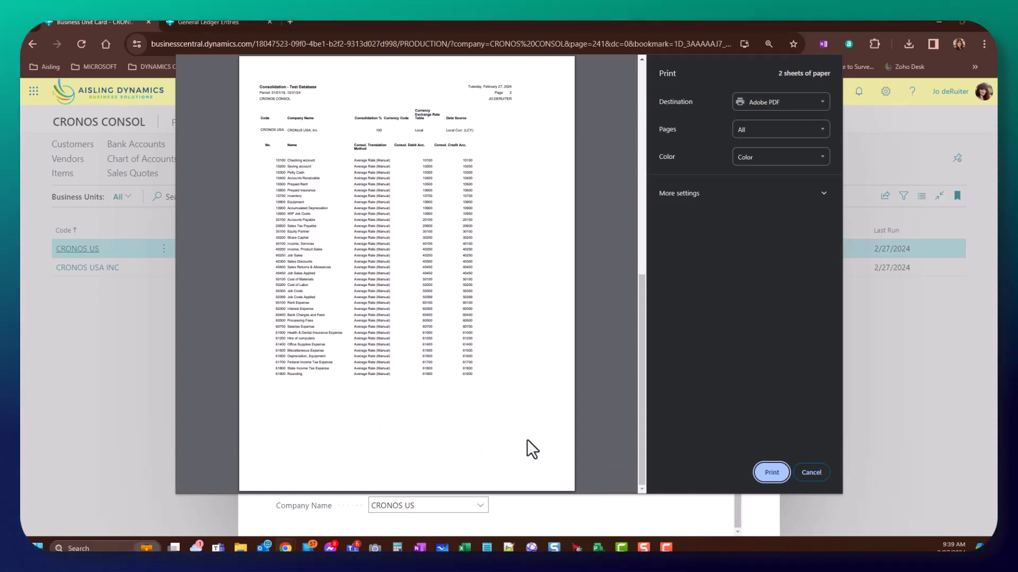
click(811, 473)
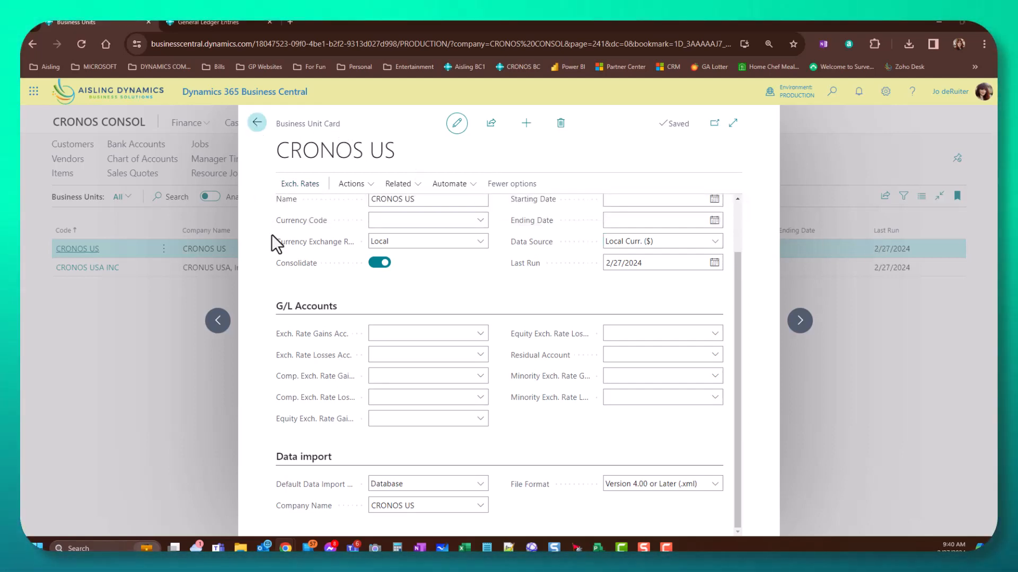
- Look over the CRONOS USA INC card, then start Consolidate… from the Business Units list
key(Escape)
click(95, 267)
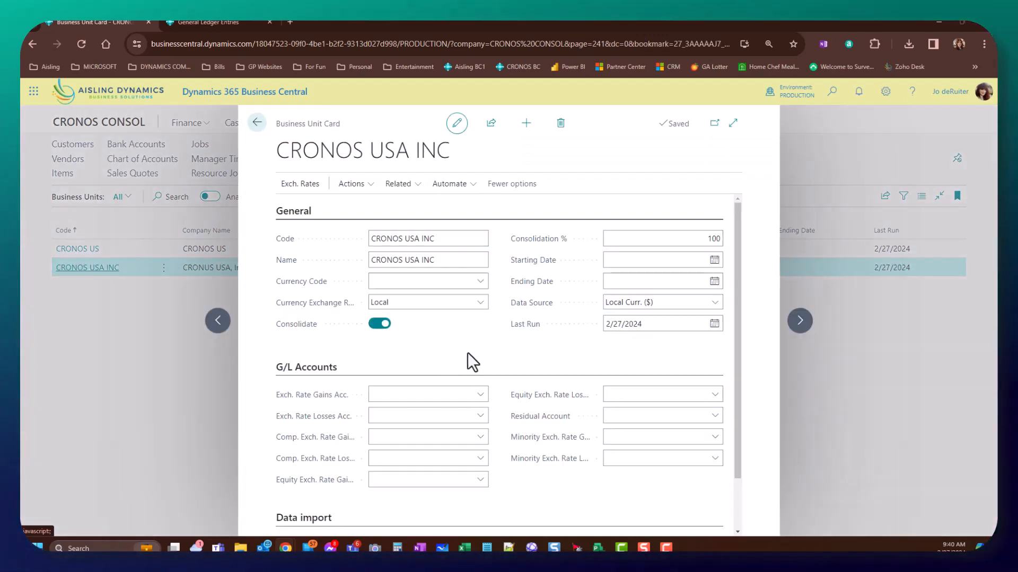
scroll(470, 358, down, 2)
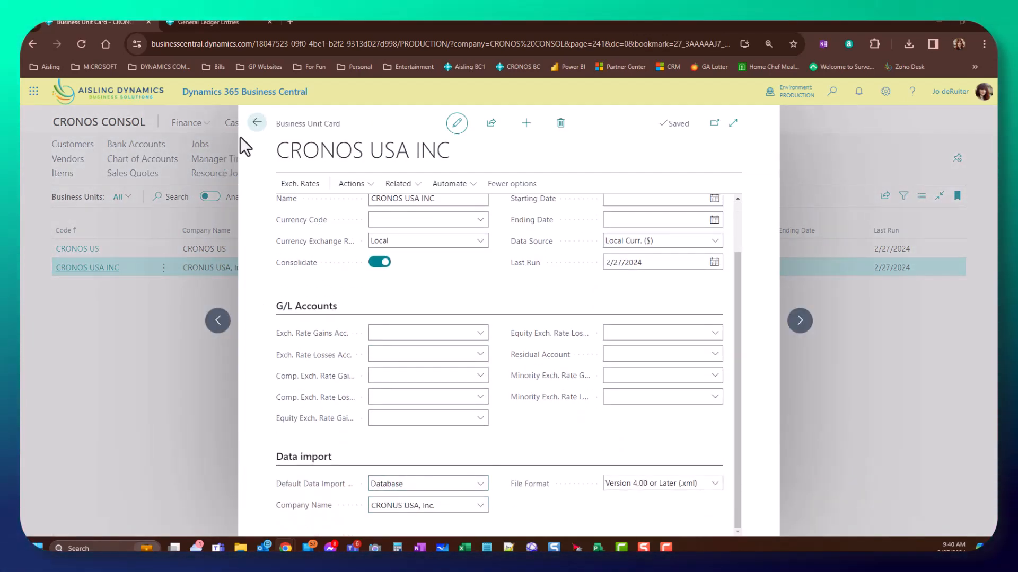
click(256, 125)
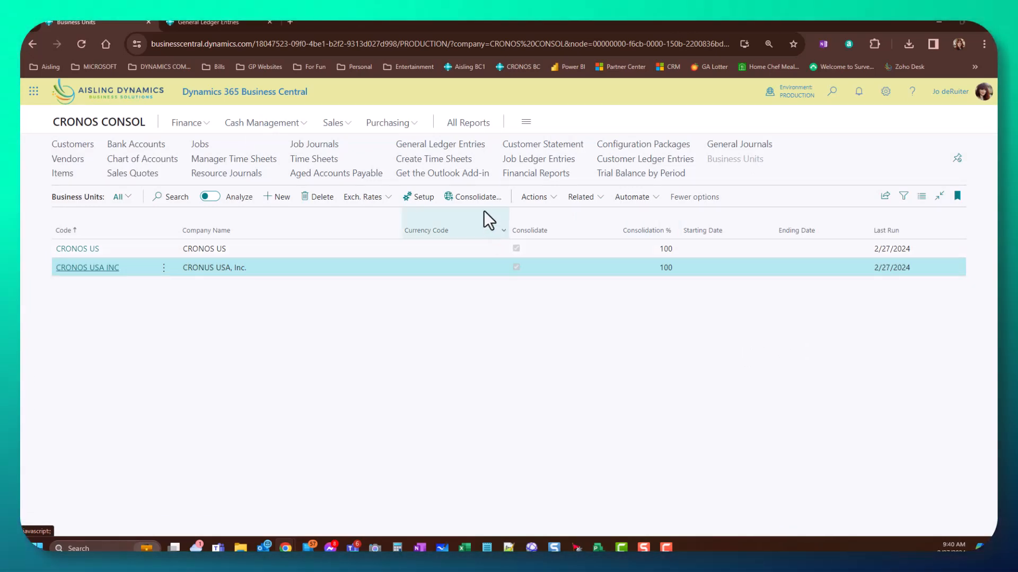
click(477, 197)
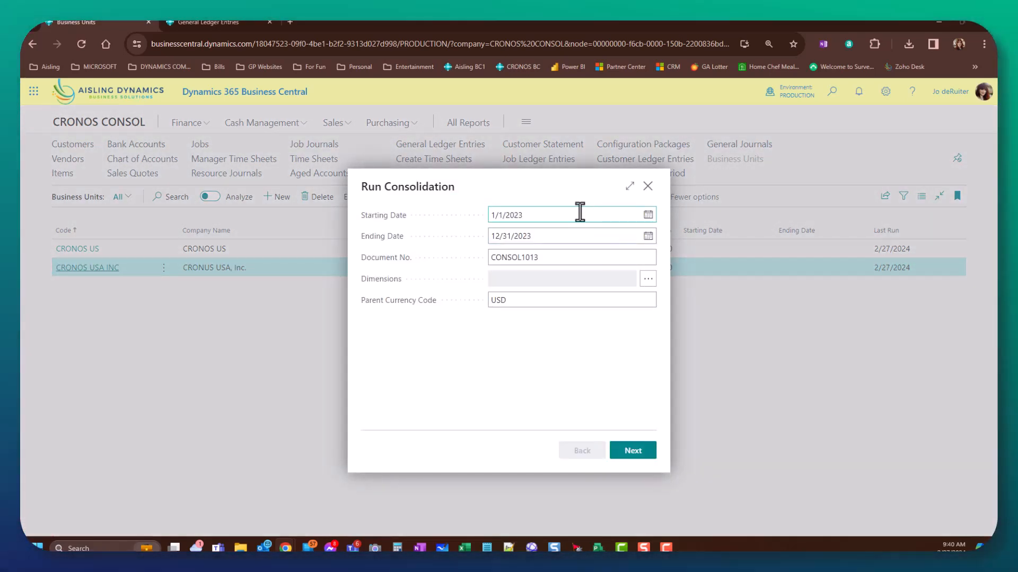
- Set the consolidation period to 1/1/2024–12/31/2024 and the document number to CONSOL1014
click(578, 213)
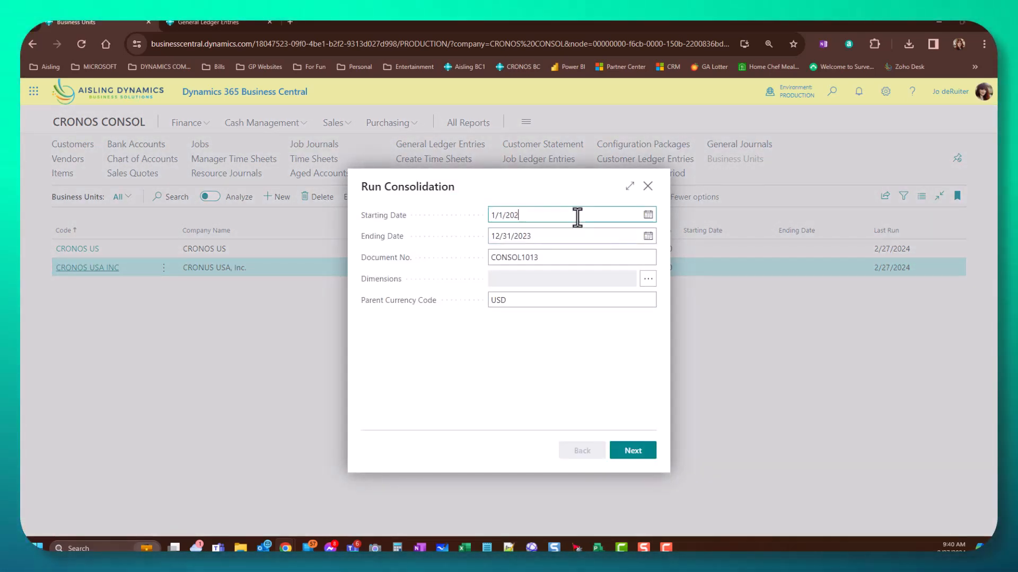
click(570, 233)
click(569, 235)
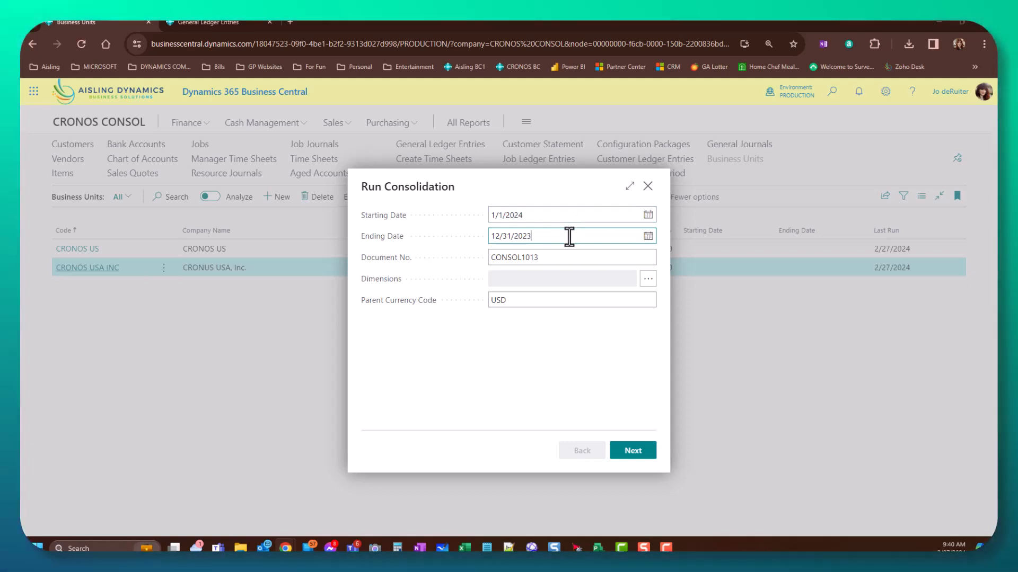
key(BackSpace)
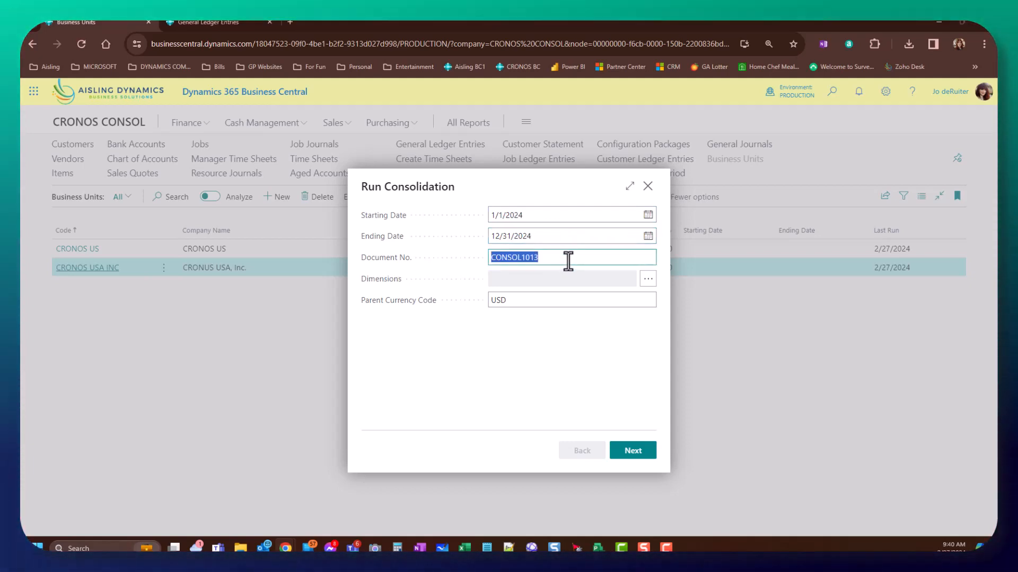
click(568, 262)
key(BackSpace)
text(4)
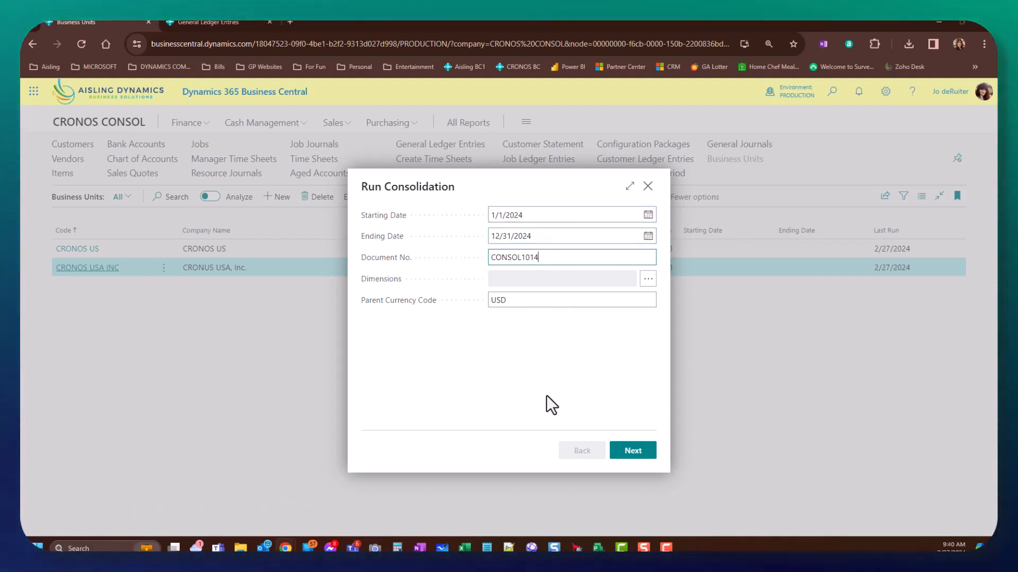
- Select both business units, finish, and confirm the 2024 consolidation run
click(639, 455)
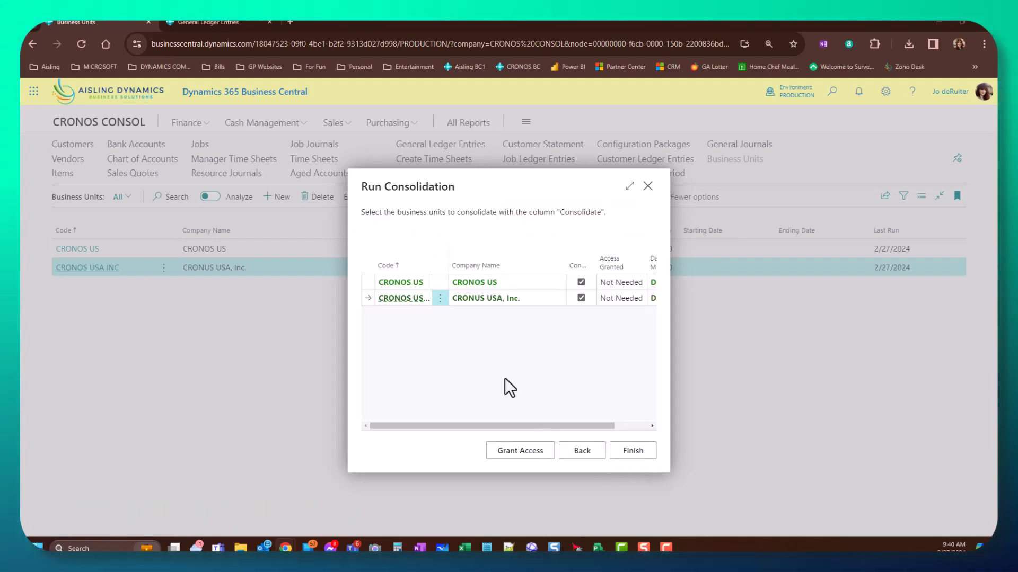
click(438, 306)
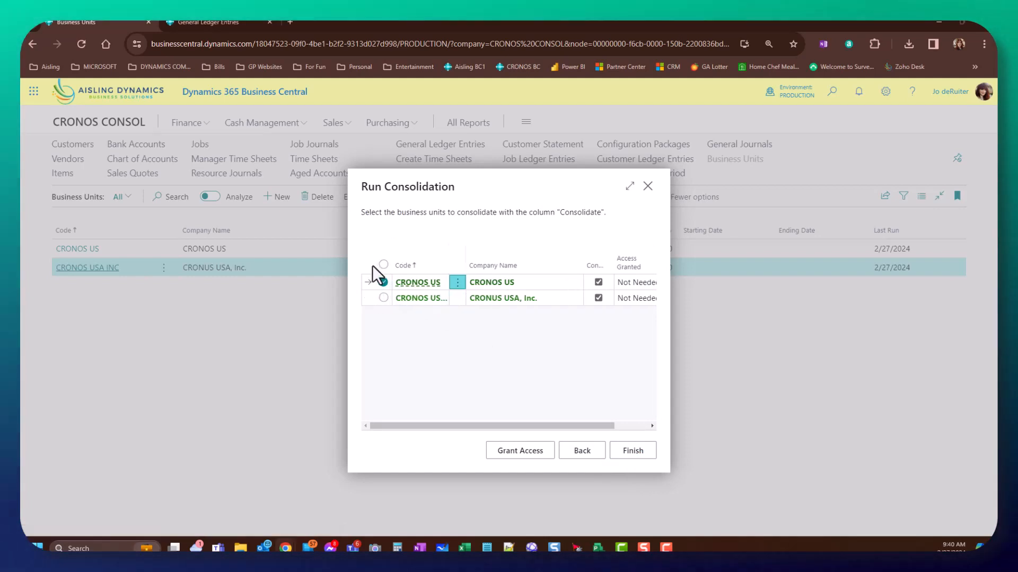
click(385, 265)
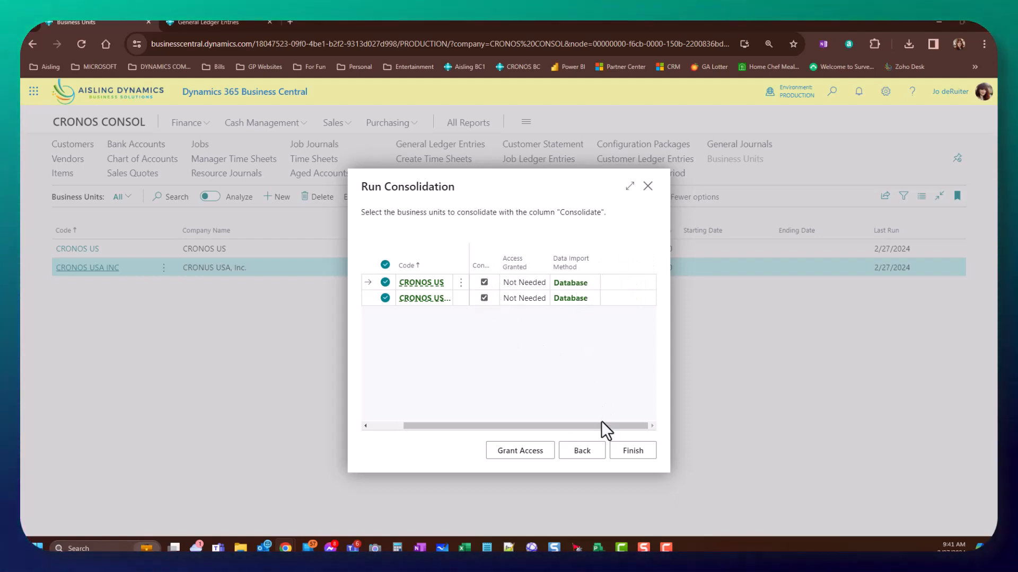
click(630, 451)
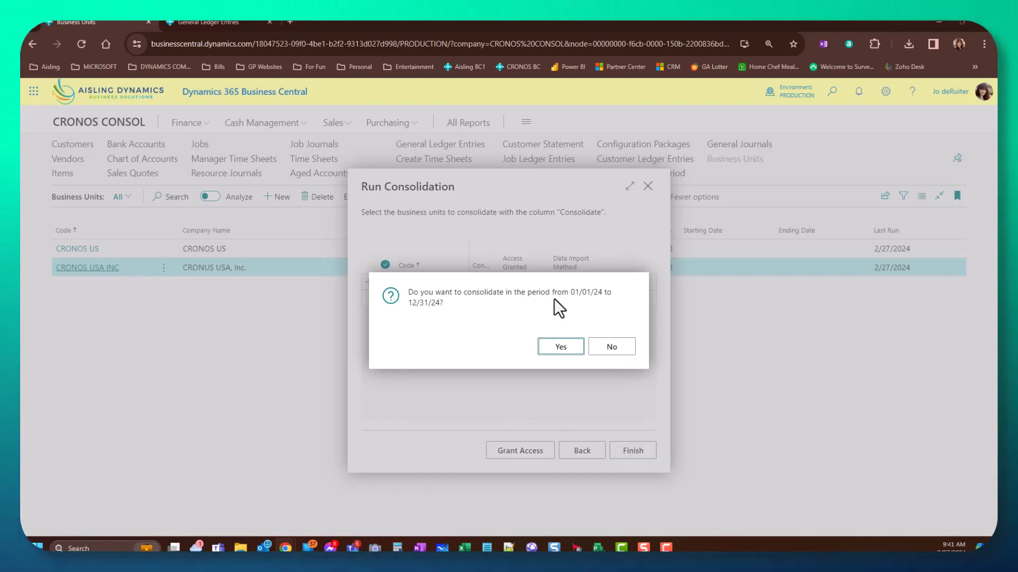
click(561, 347)
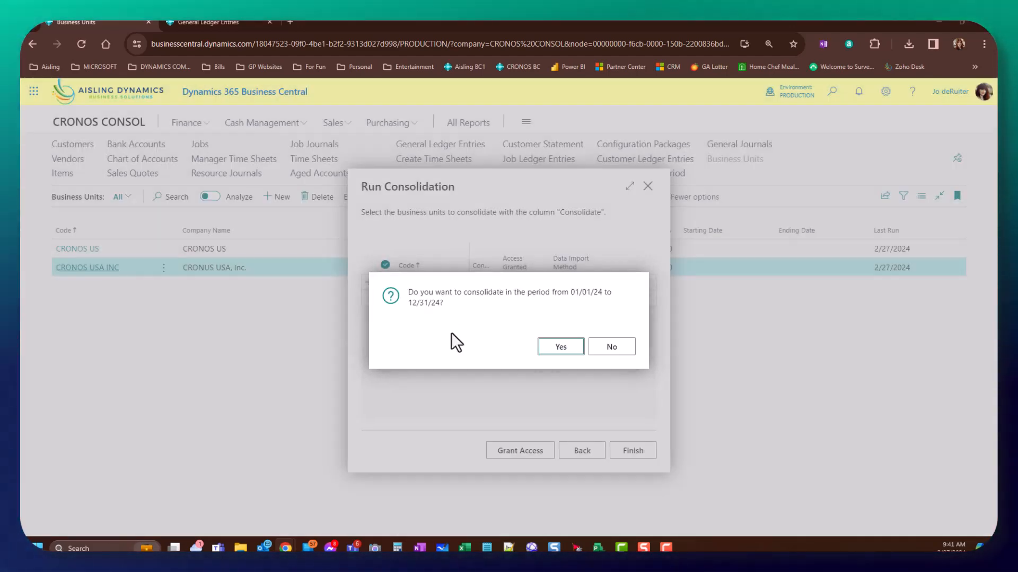
click(560, 348)
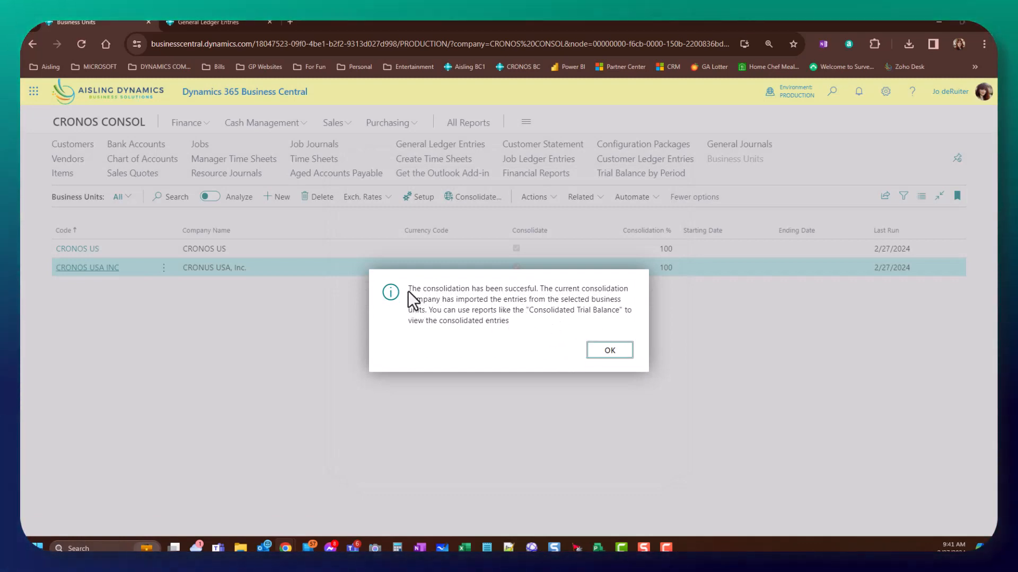
drag(410, 289, 546, 323)
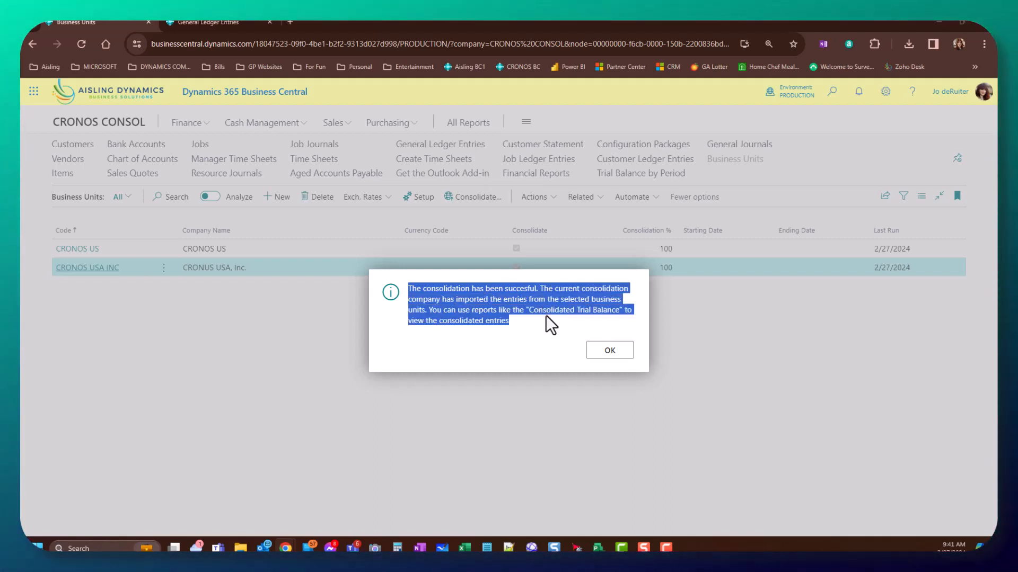
- Review CRONOS CONSOL's G/L entries sorted by business unit code in descending order
click(610, 351)
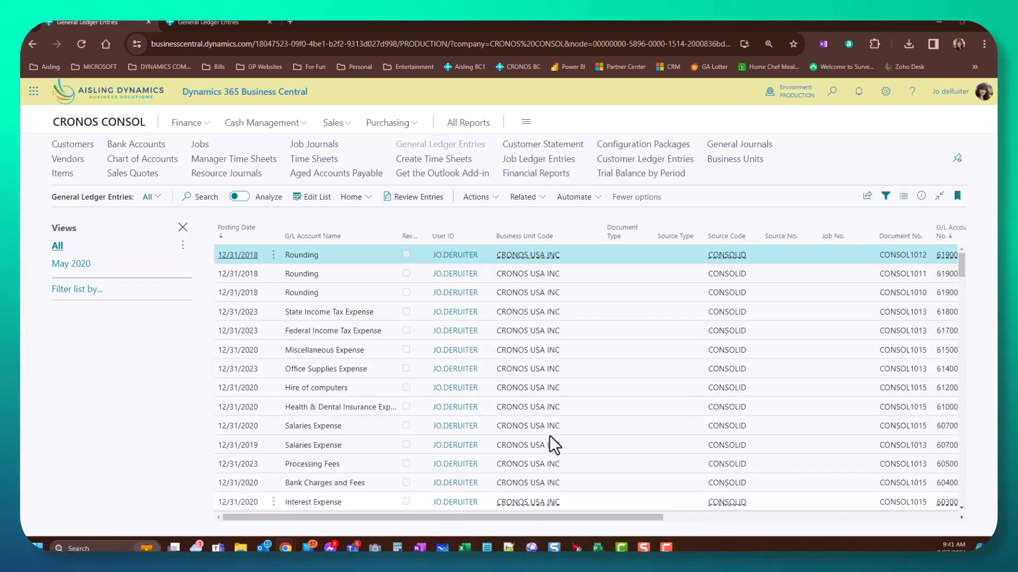
mouse_move(513, 246)
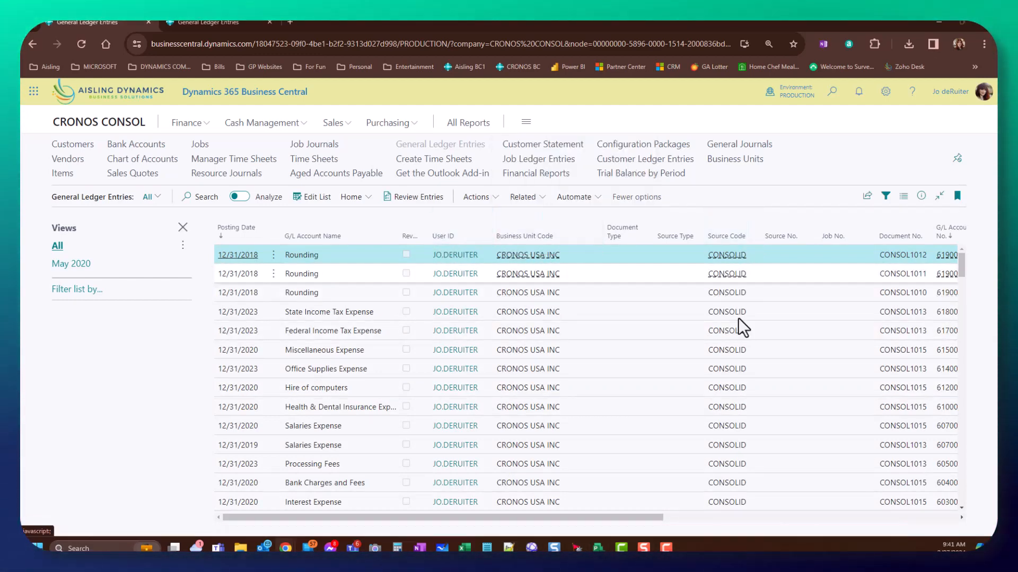
drag(646, 517, 841, 527)
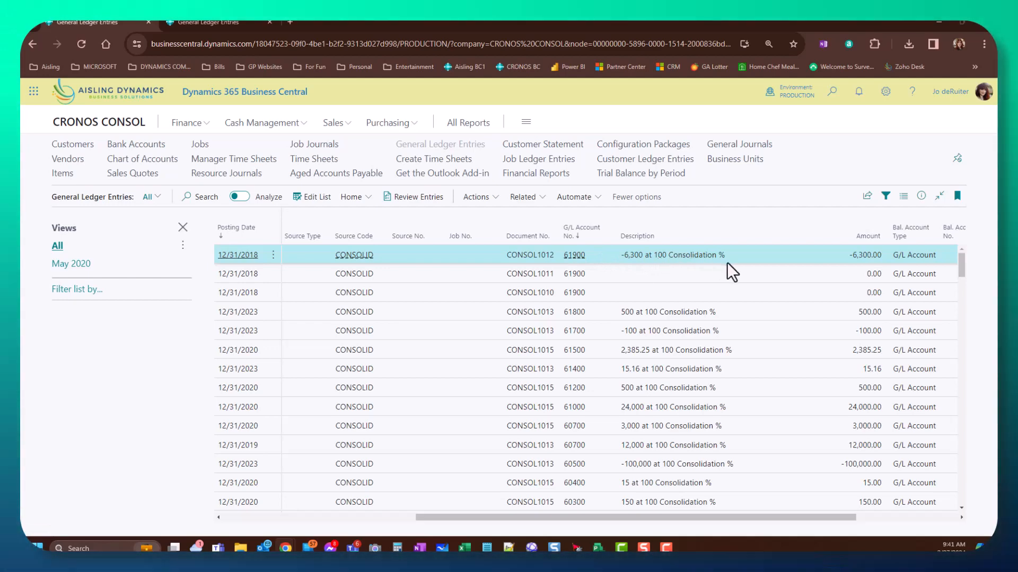
drag(819, 518, 586, 516)
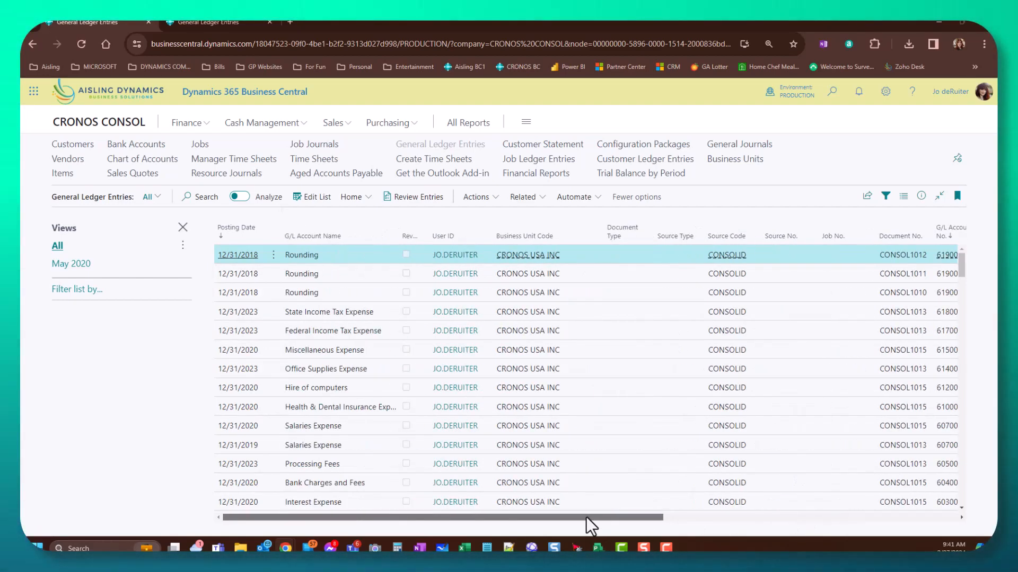
click(540, 239)
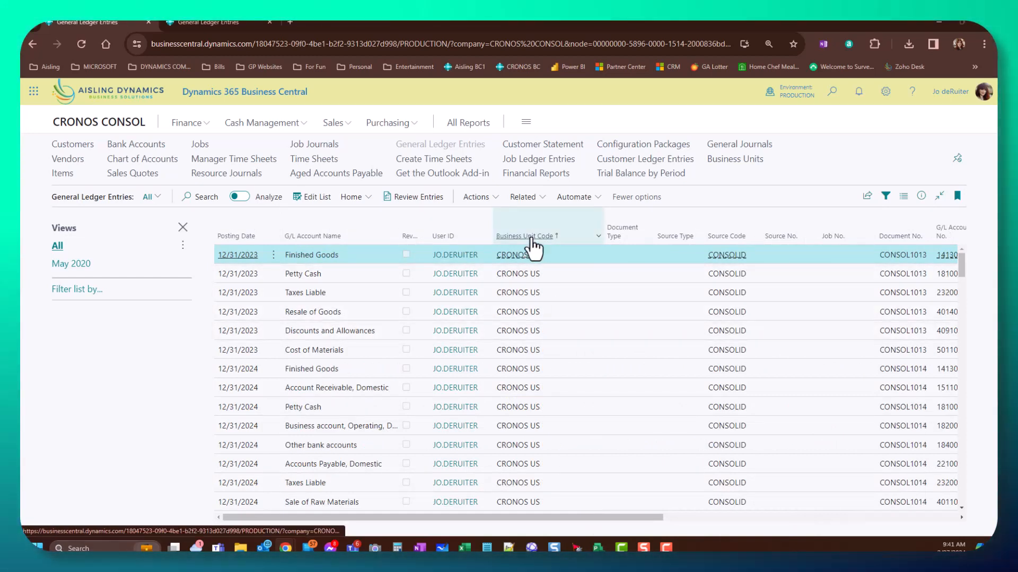
click(530, 240)
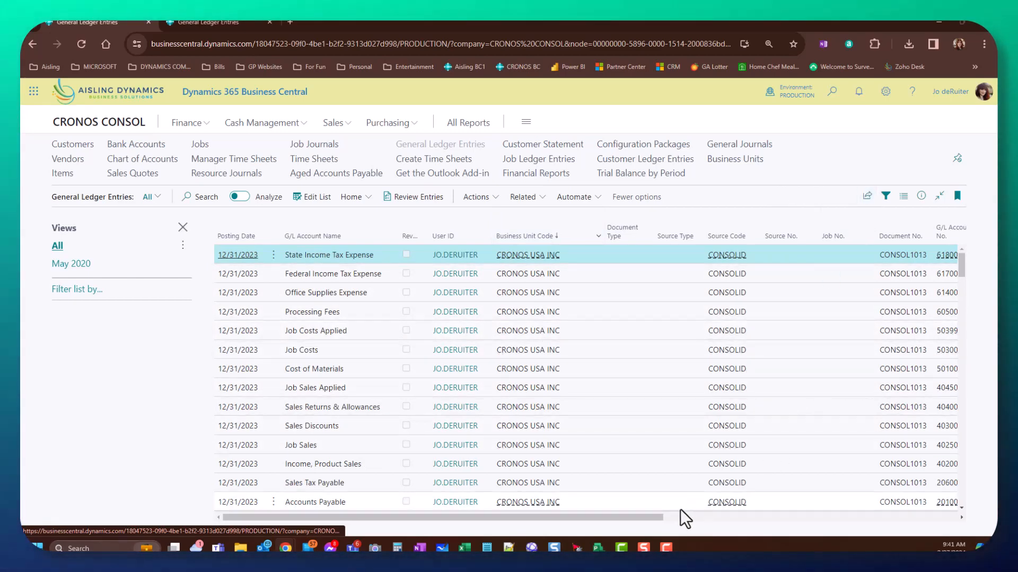
drag(661, 516, 536, 519)
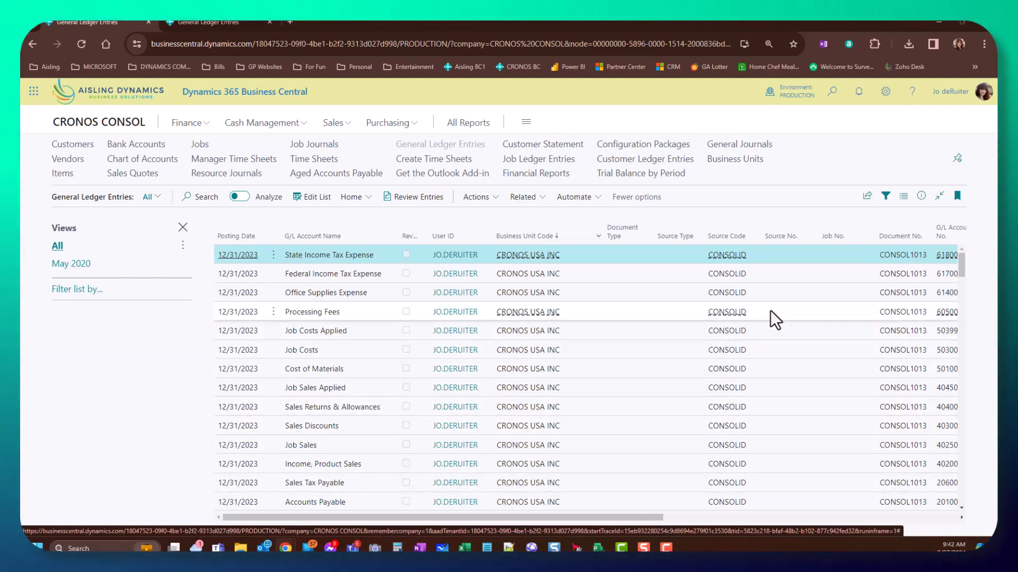
- Search 'consol' and open the Consolidated Trial Balance (4) report
click(832, 93)
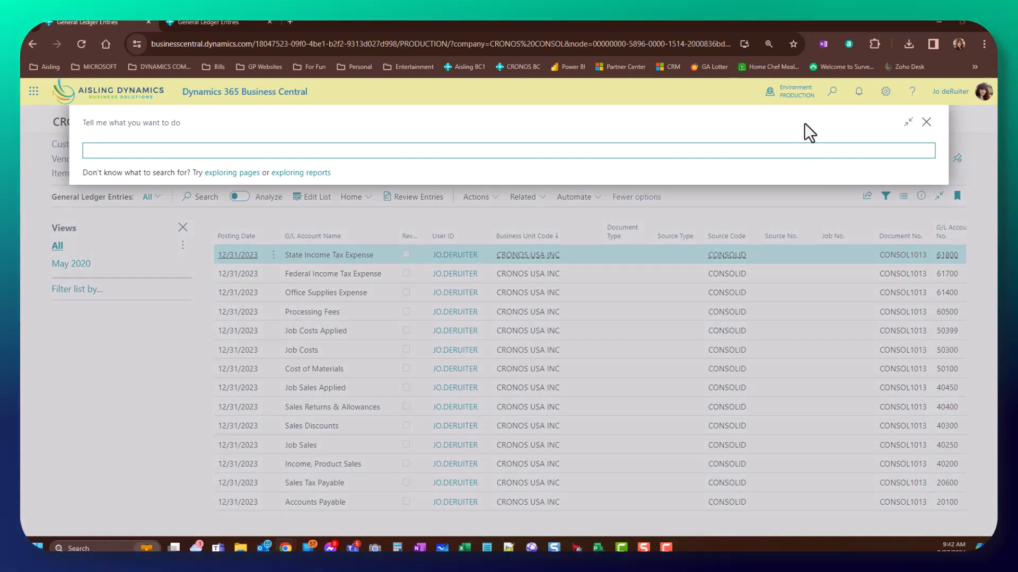
text(consol)
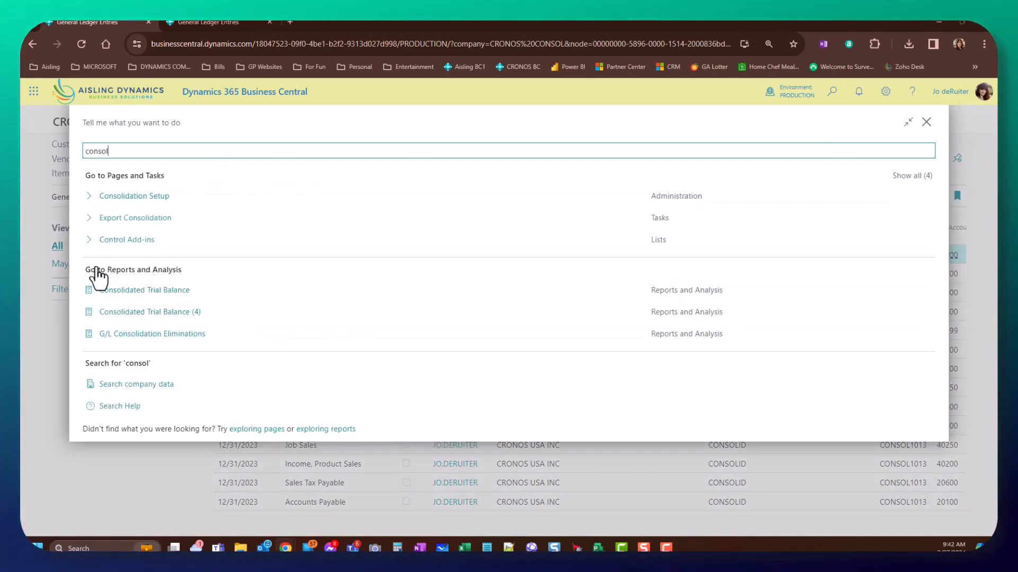
click(151, 316)
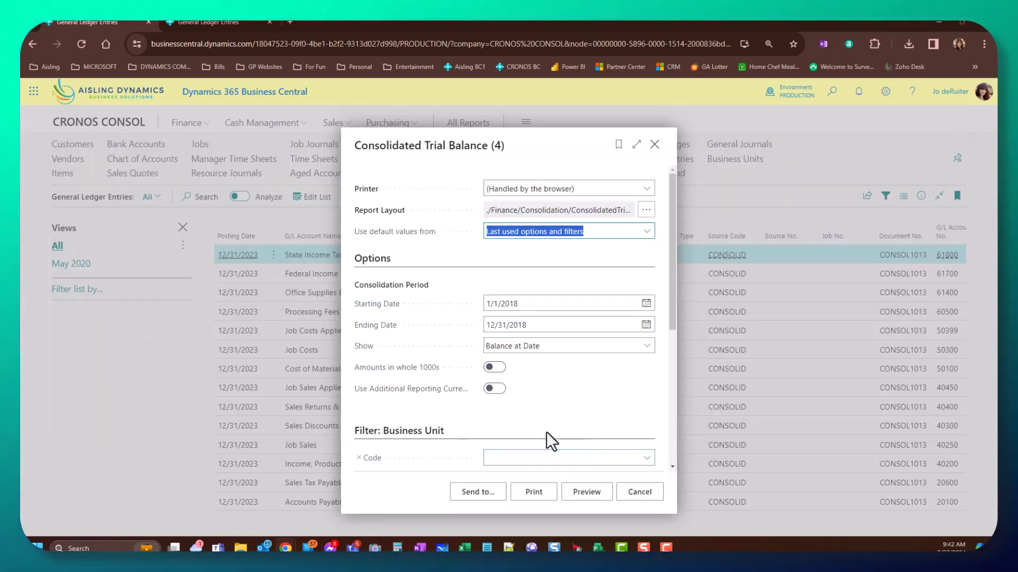
- Set the report dates to 1/1/2024–12/31/2024 and keep Show as Balance at Date
click(530, 304)
click(532, 305)
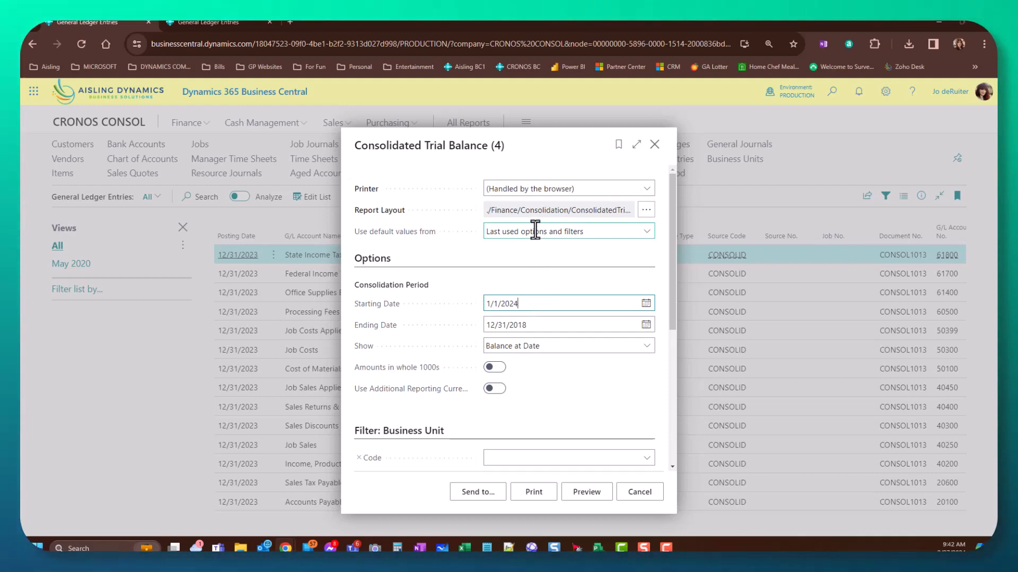
click(548, 326)
click(549, 326)
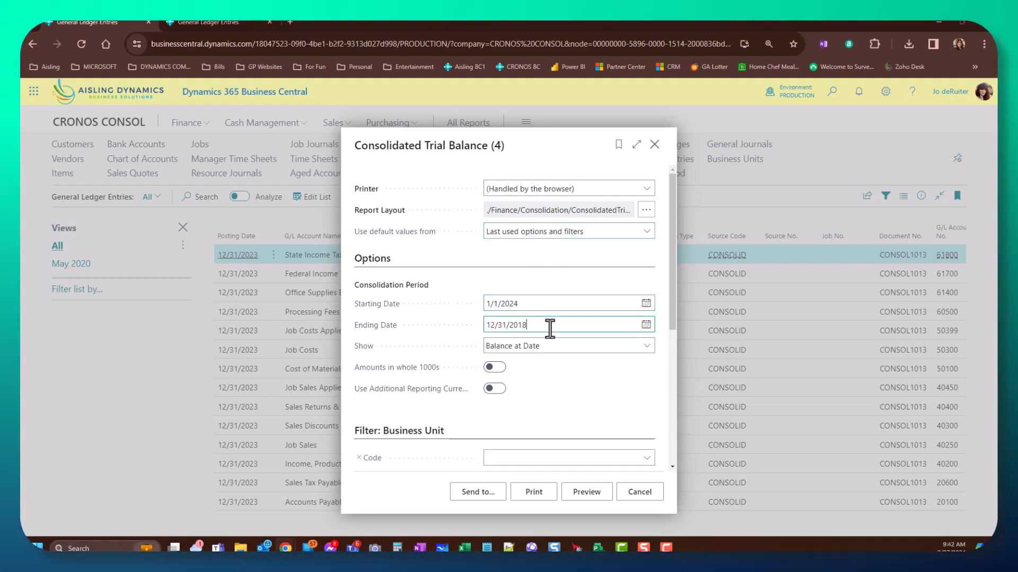
key(BackSpace)
key(BackSpace)
text(24)
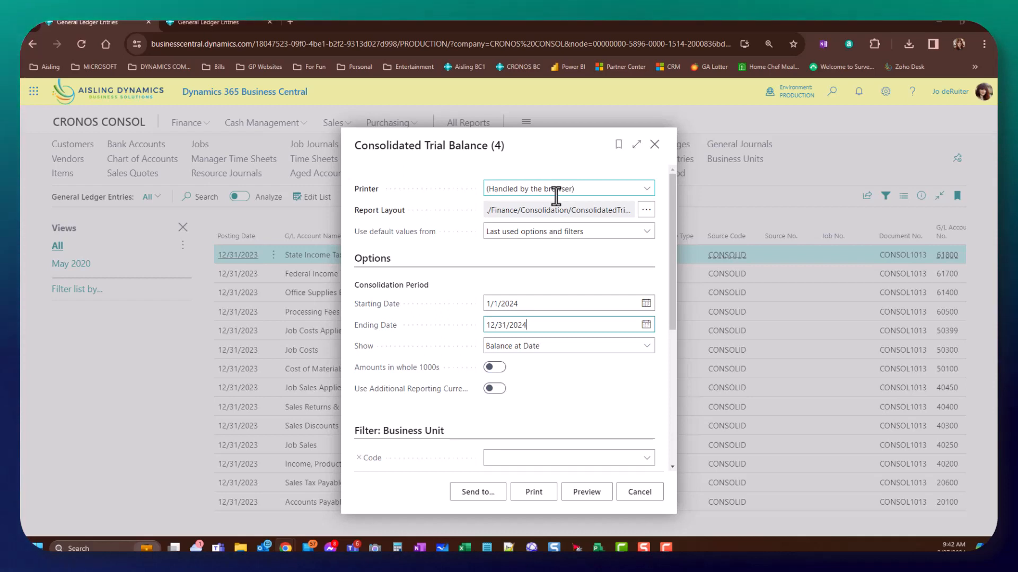
click(558, 348)
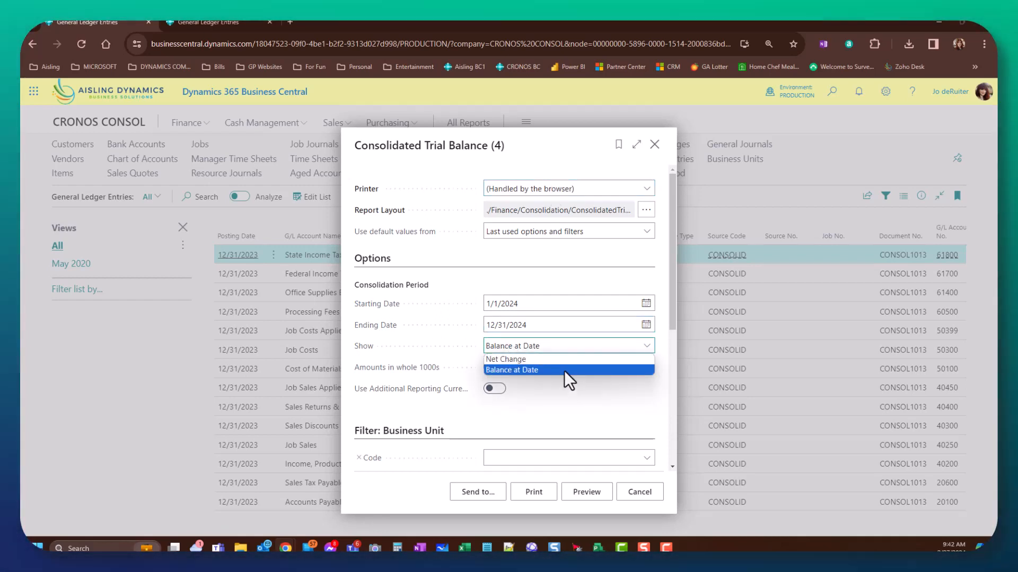
click(564, 370)
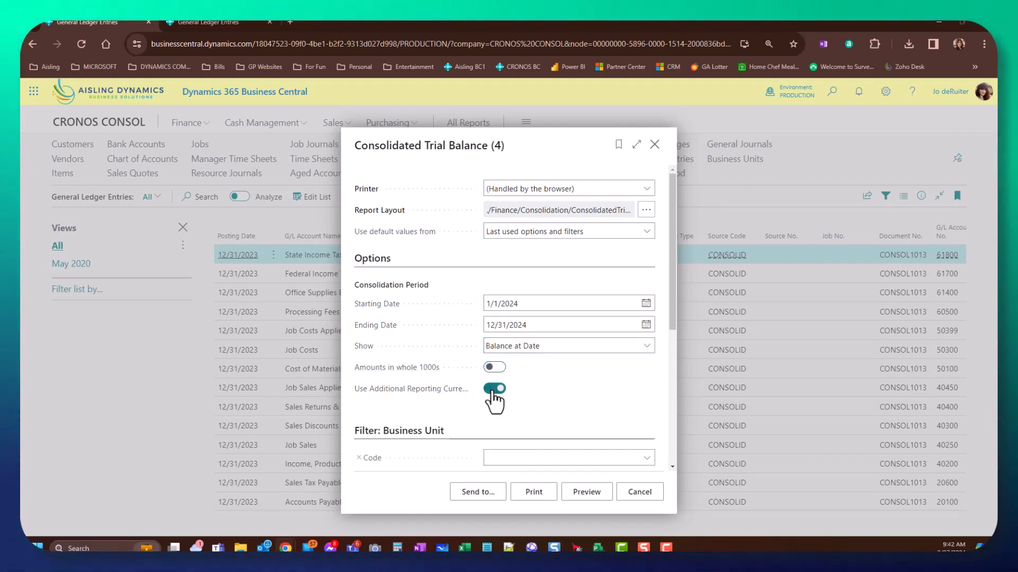
scroll(571, 395, down, 5)
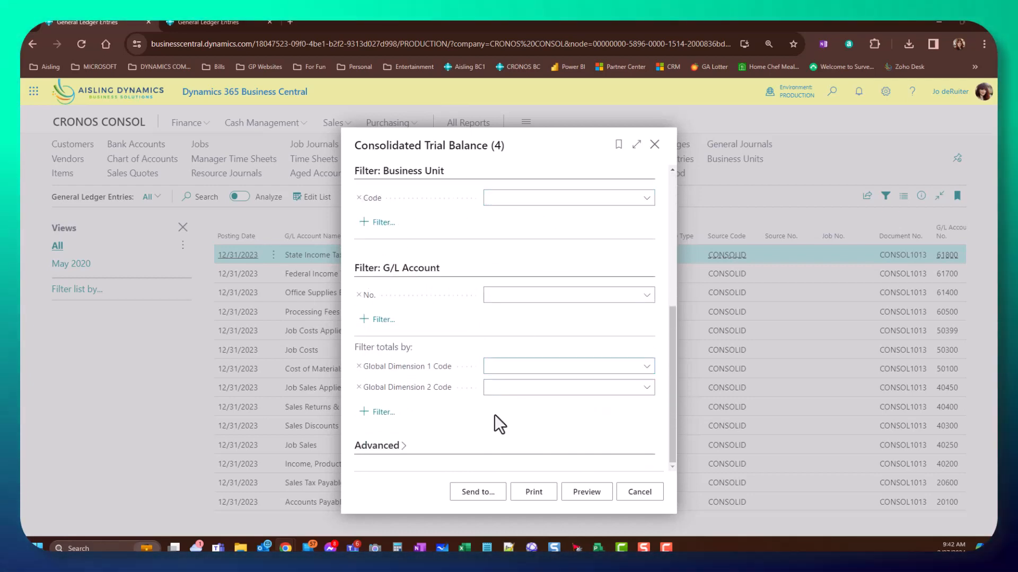
- Run the report, browse its five-page print preview, and cancel without printing
click(532, 492)
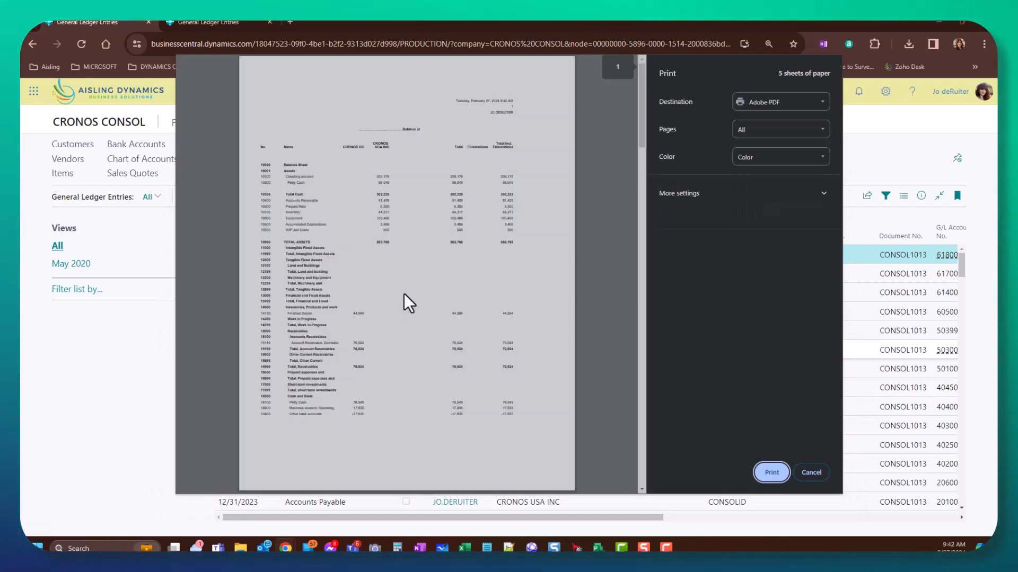
scroll(403, 294, up, 3)
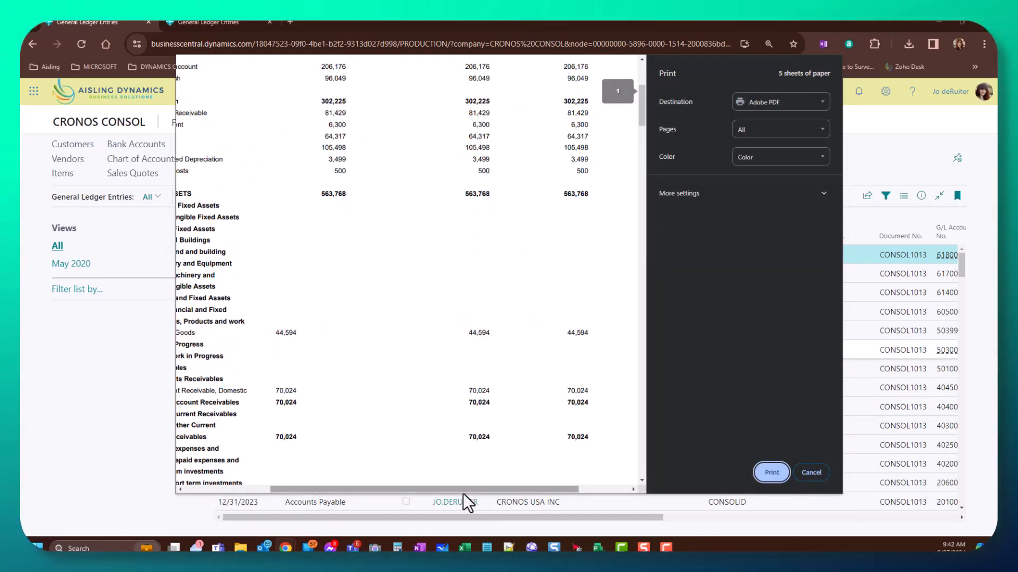
drag(463, 490, 375, 490)
scroll(352, 398, up, 5)
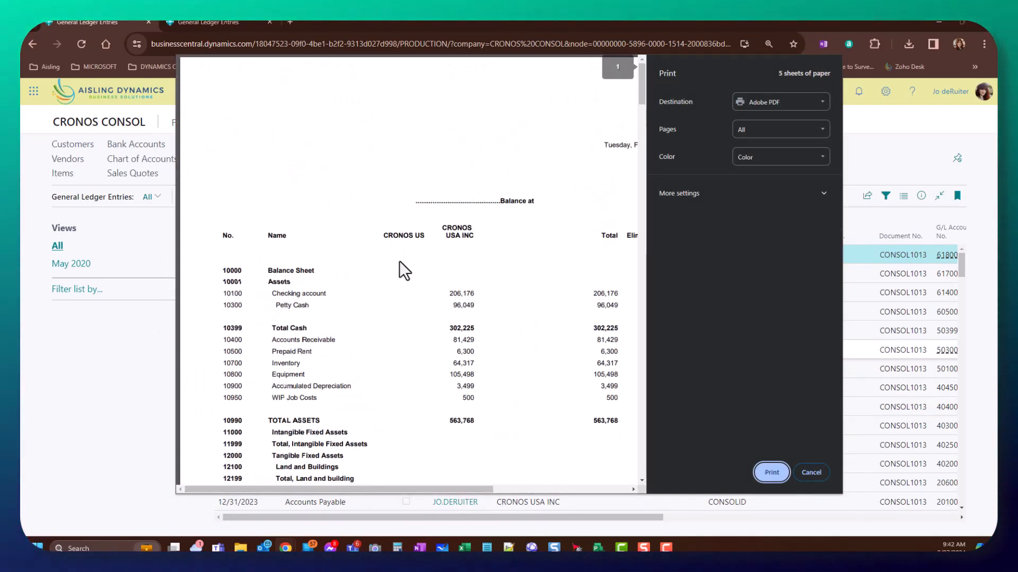
scroll(463, 322, down, 6)
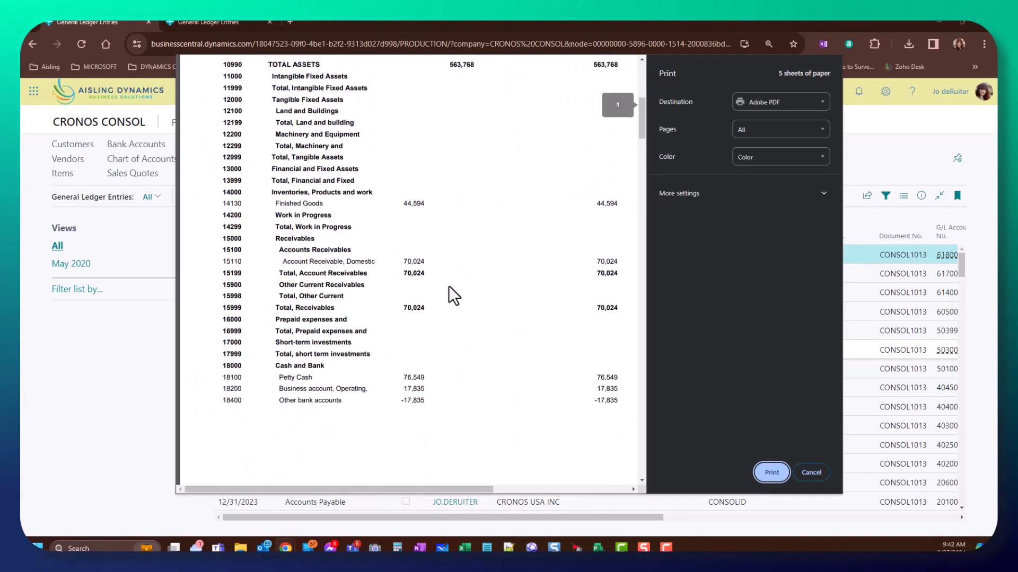
scroll(461, 326, down, 10)
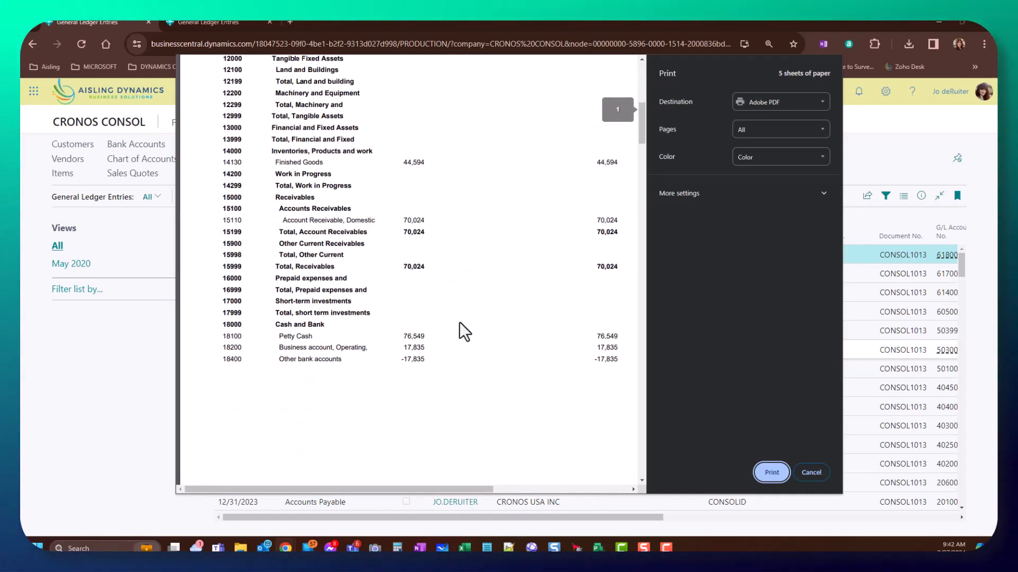
scroll(470, 332, up, 15)
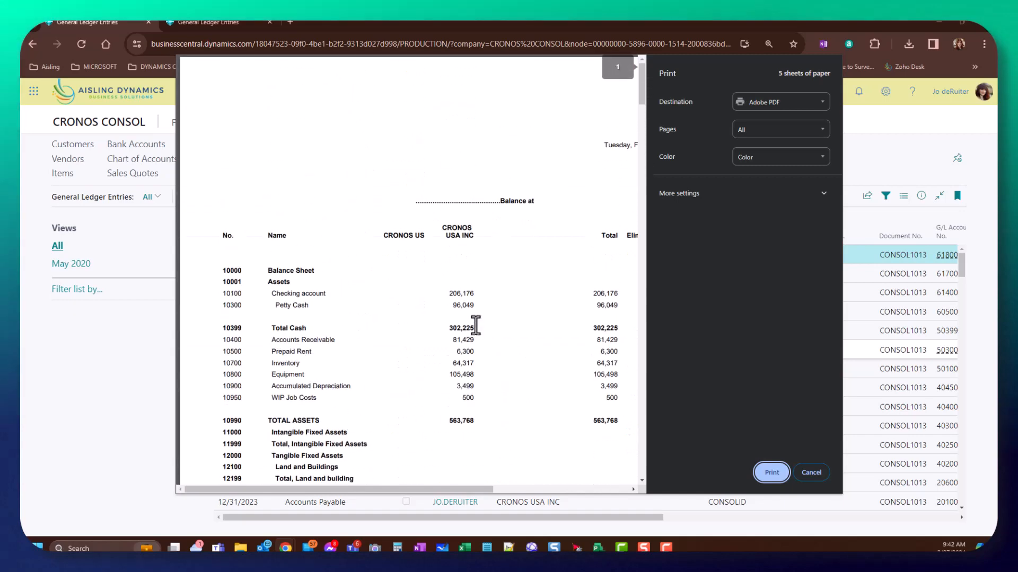
drag(459, 487, 600, 510)
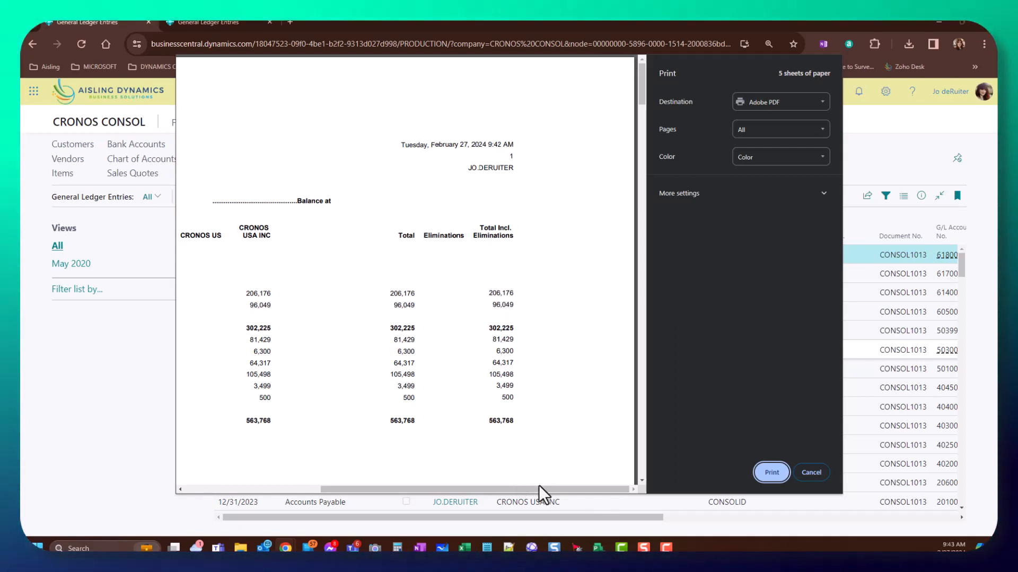
drag(330, 487, 210, 487)
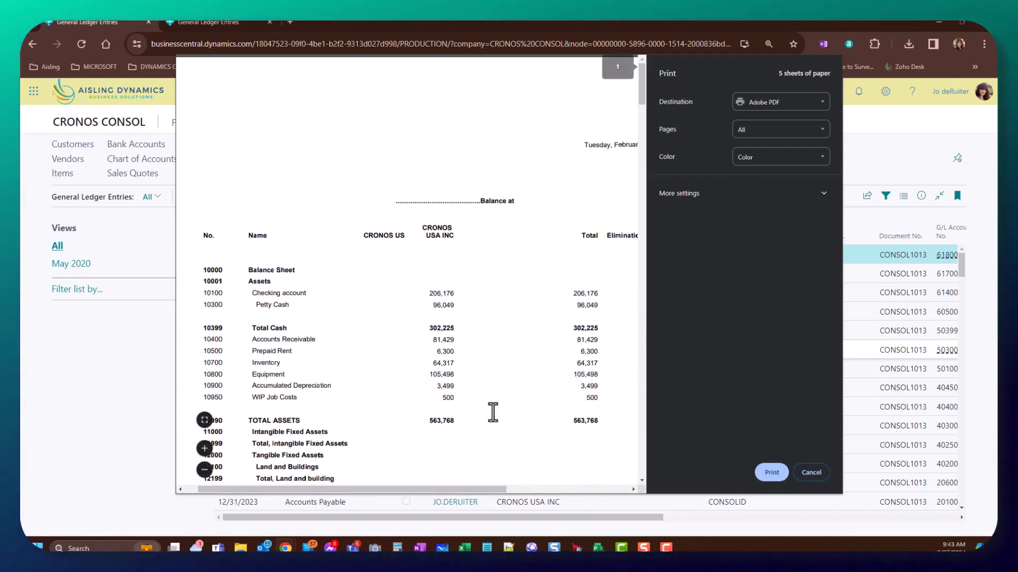
scroll(497, 387, down, 10)
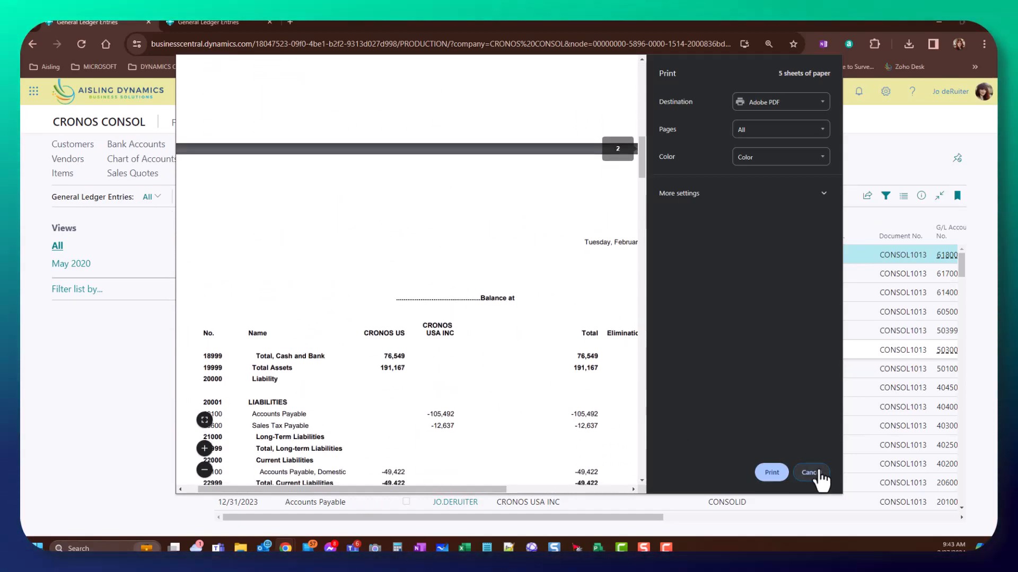
click(812, 471)
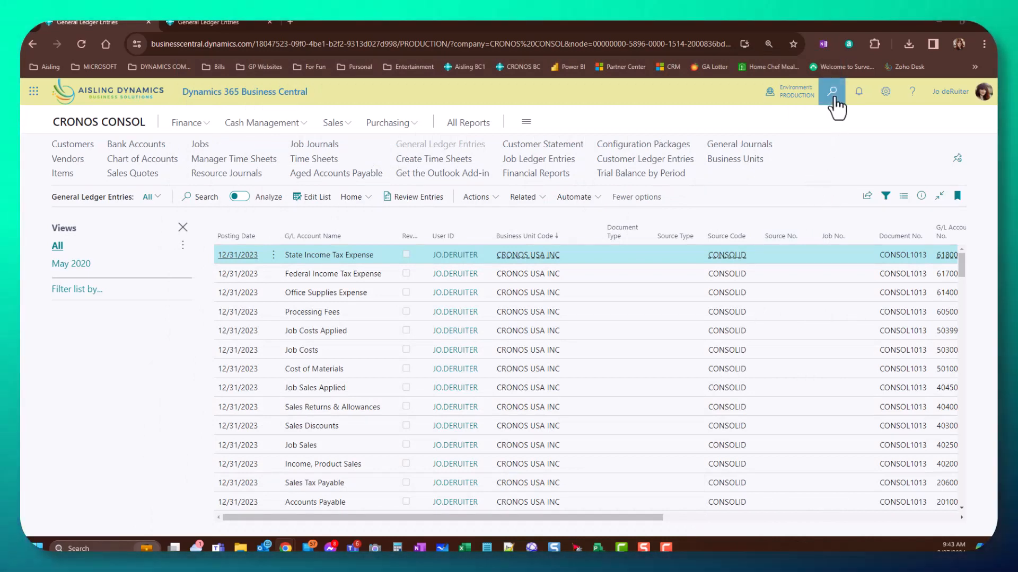
- In CRONOS US, open the dimension values of the CUSTOMERGROUP dimension
click(211, 22)
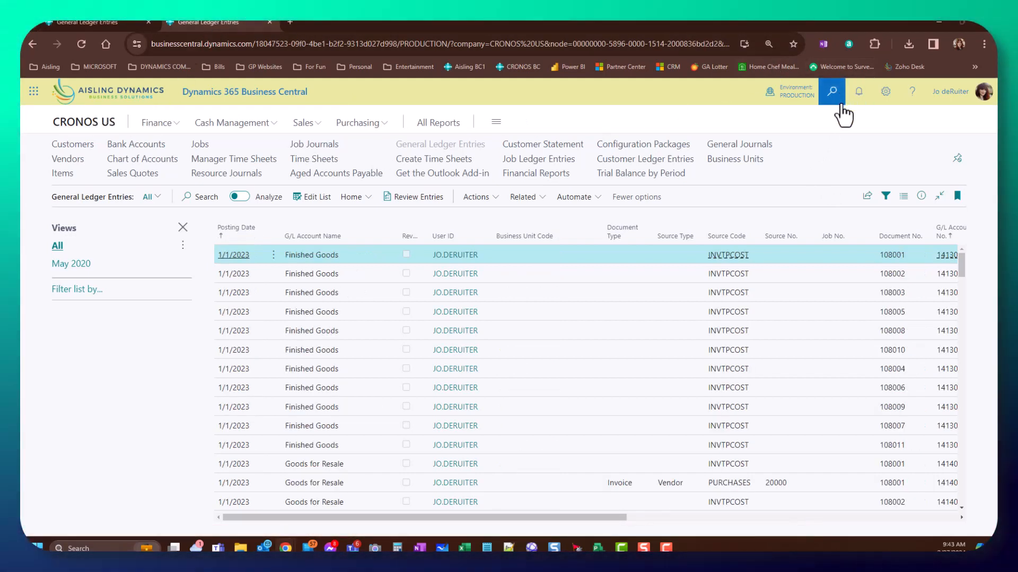
click(831, 91)
text(dimensions)
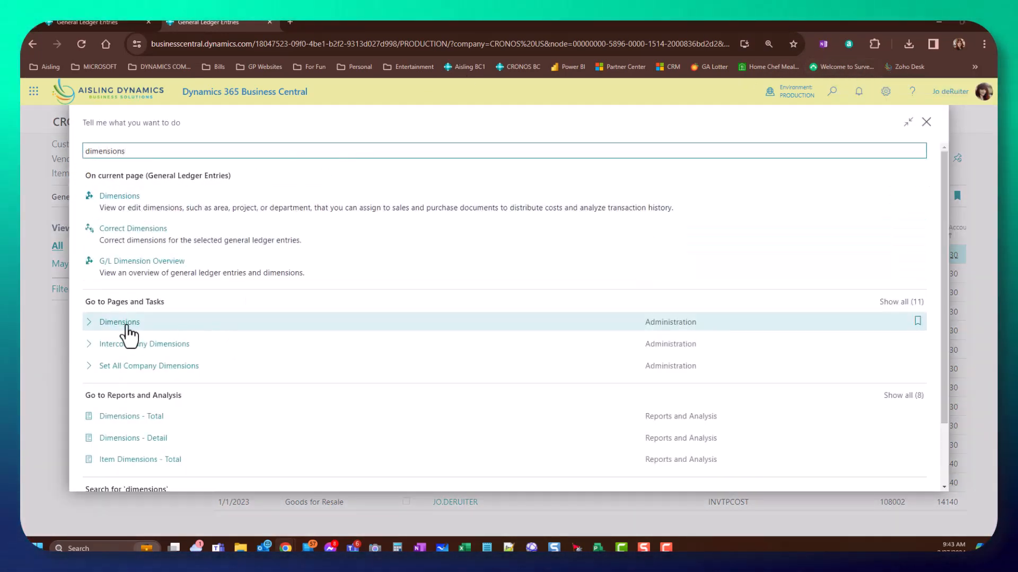
click(106, 323)
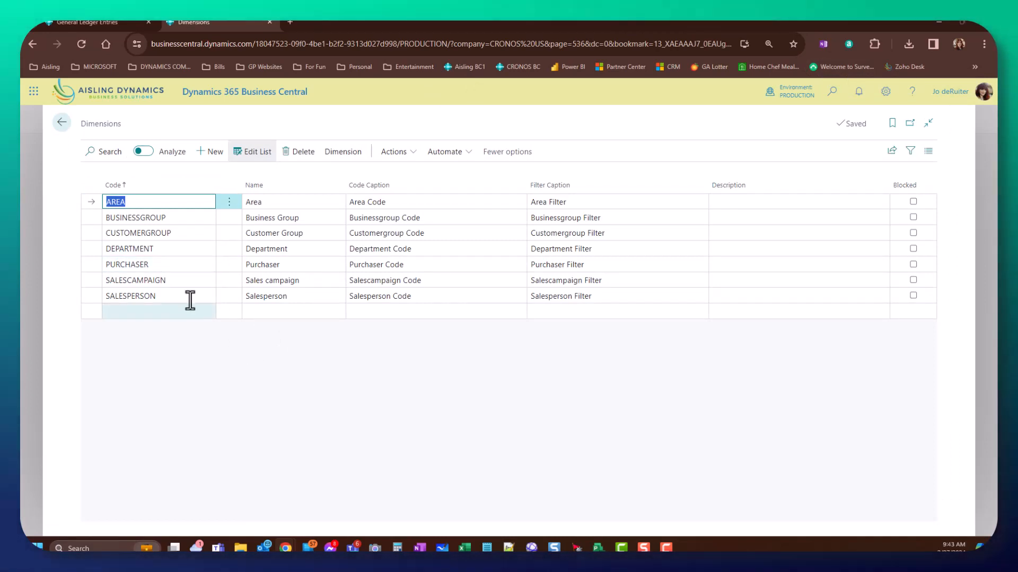
click(192, 233)
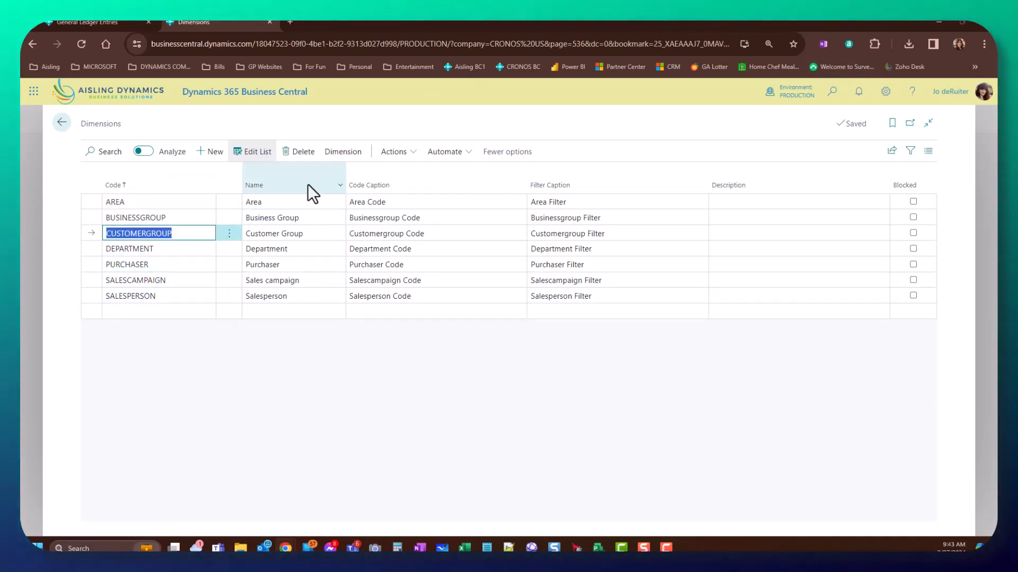
click(342, 154)
click(142, 178)
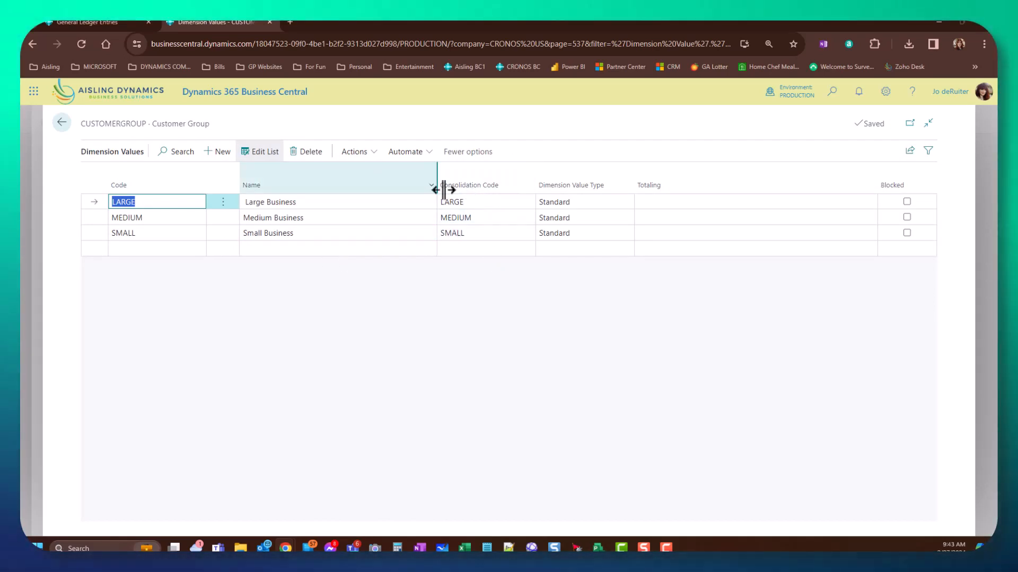
- Check the LARGE, MEDIUM, SMALL consolidation codes, then return to the CRONOS US home page
mouse_move(469, 186)
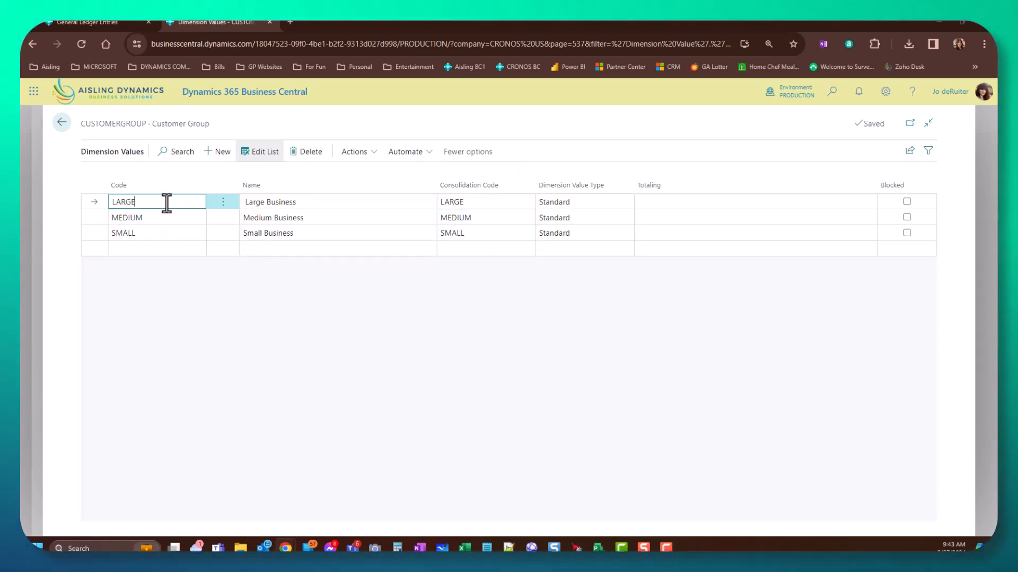
click(475, 204)
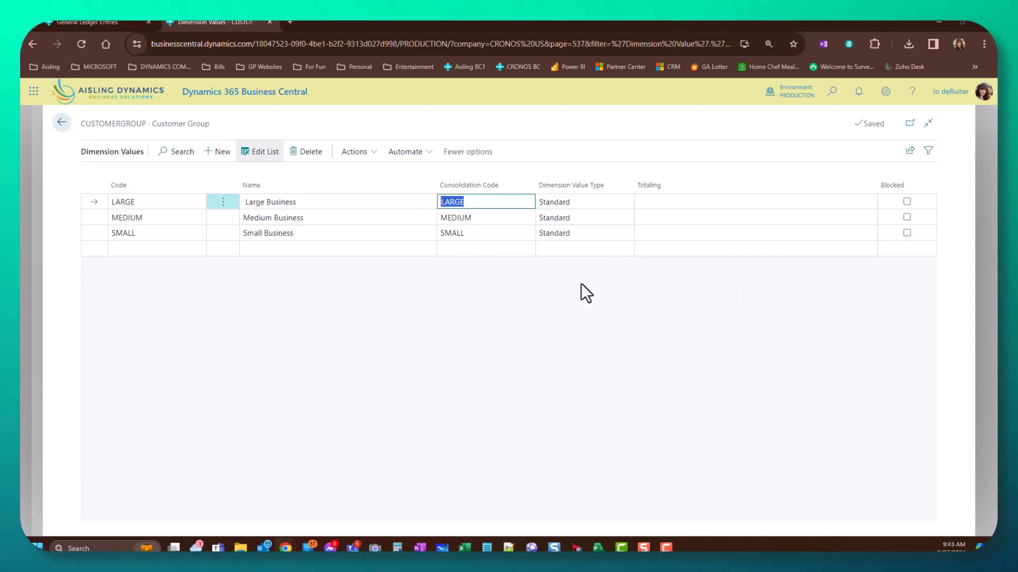
click(62, 124)
click(62, 125)
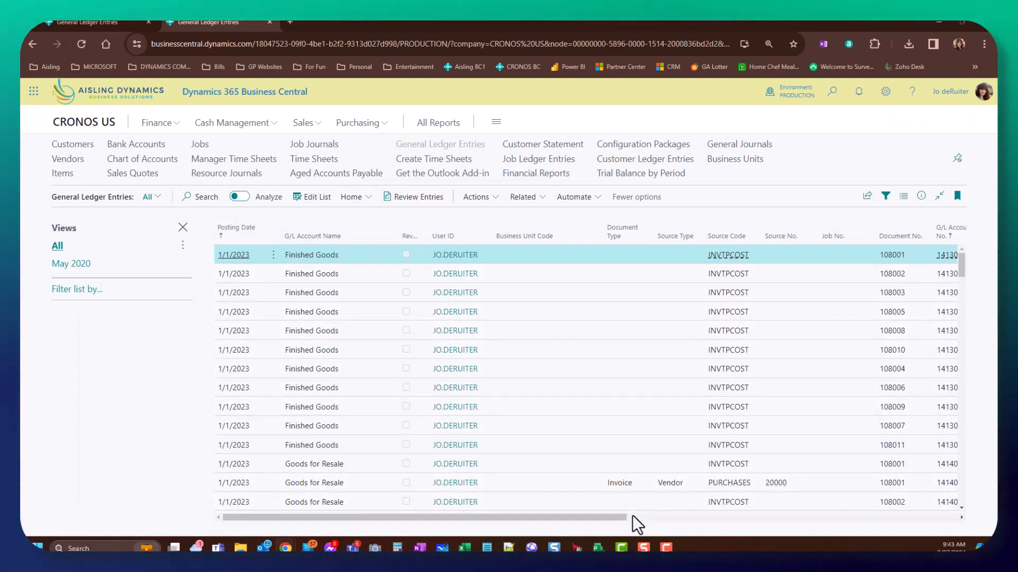
drag(621, 517, 526, 508)
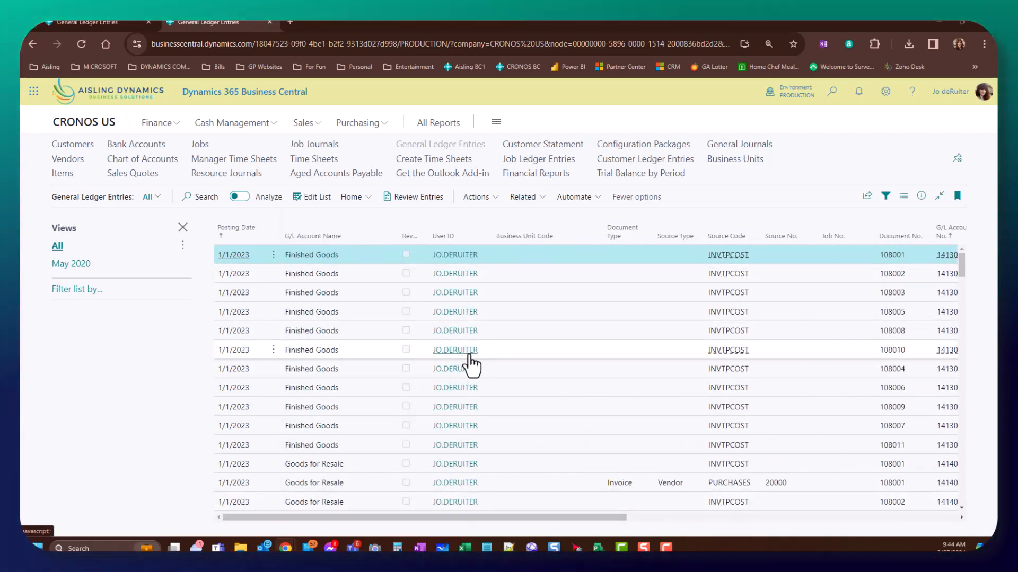
click(98, 125)
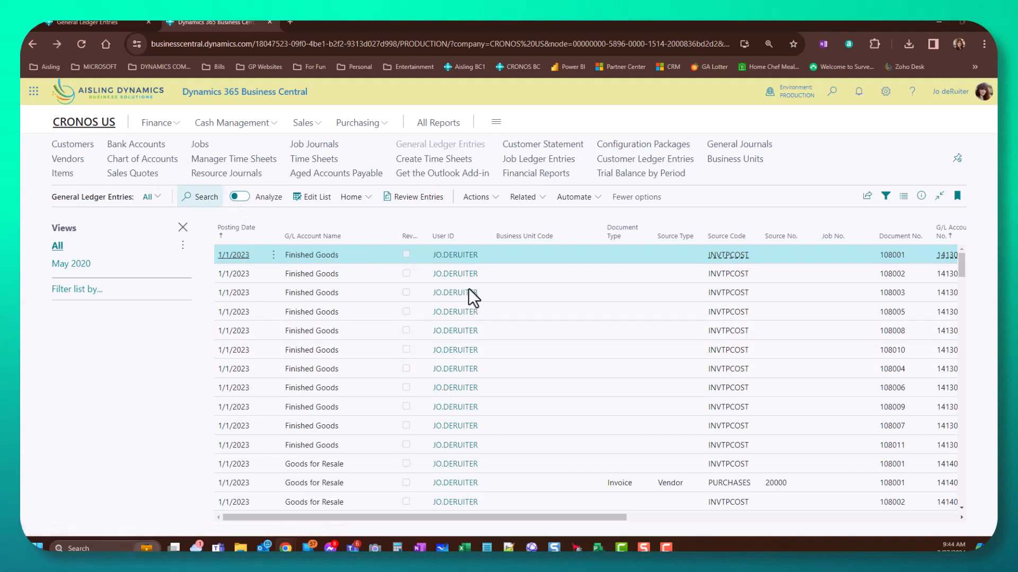